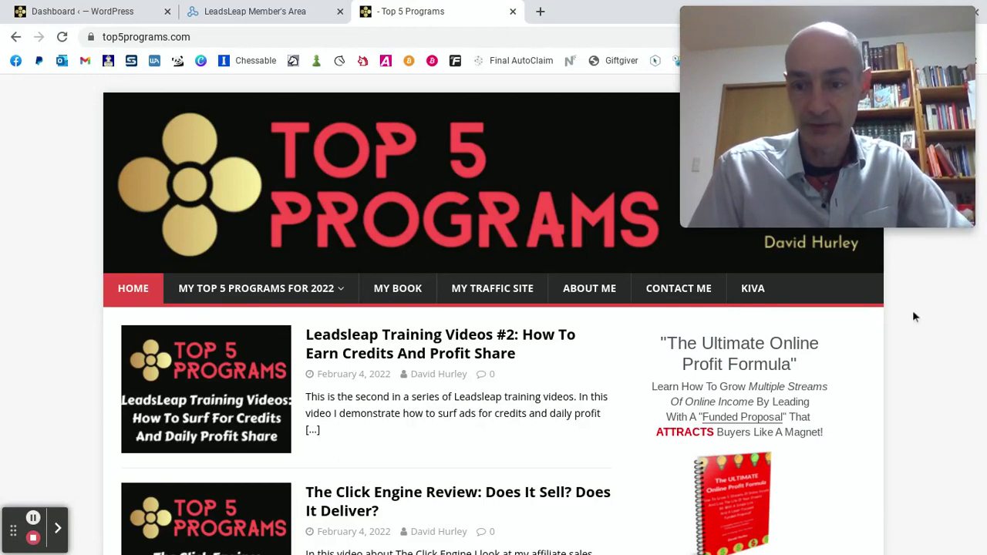
# - Scroll down the top5programs.com homepage to reach the LeadsLeap Classifieds sidebar widget and older posts
pyautogui.scroll(-1, 913, 317)
pyautogui.scroll(-2, 912, 310)
pyautogui.scroll(1, 913, 314)
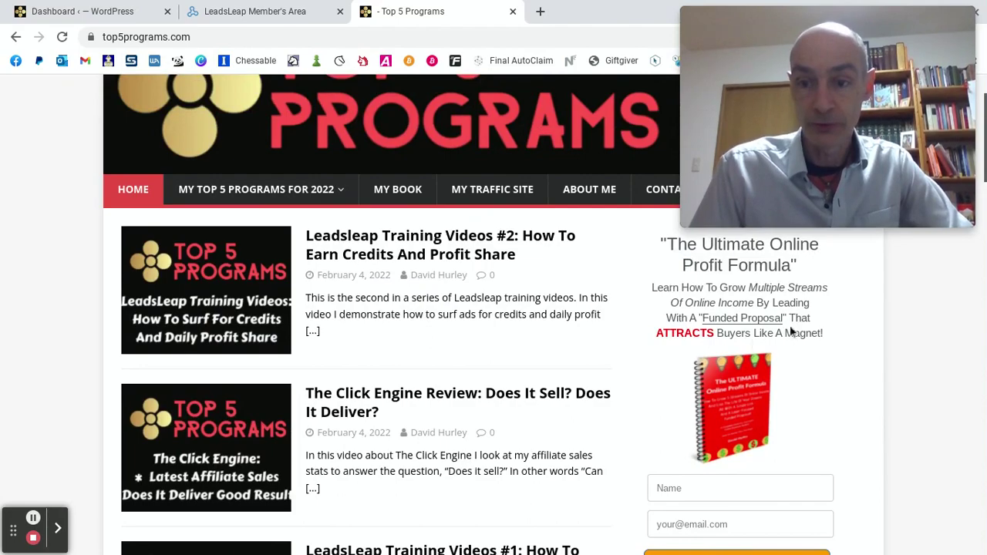
pyautogui.scroll(-1, 810, 382)
pyautogui.scroll(-3, 859, 388)
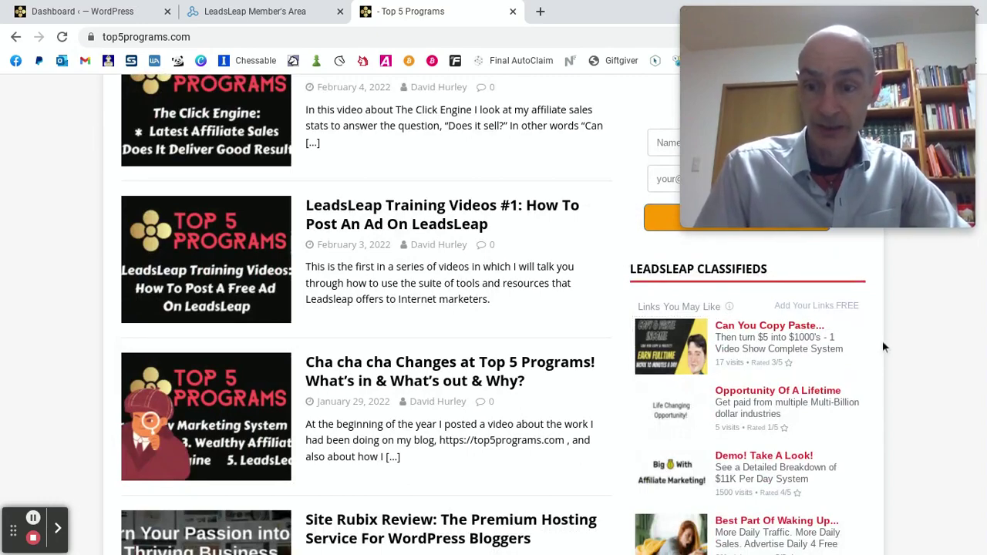
pyautogui.scroll(-1, 916, 362)
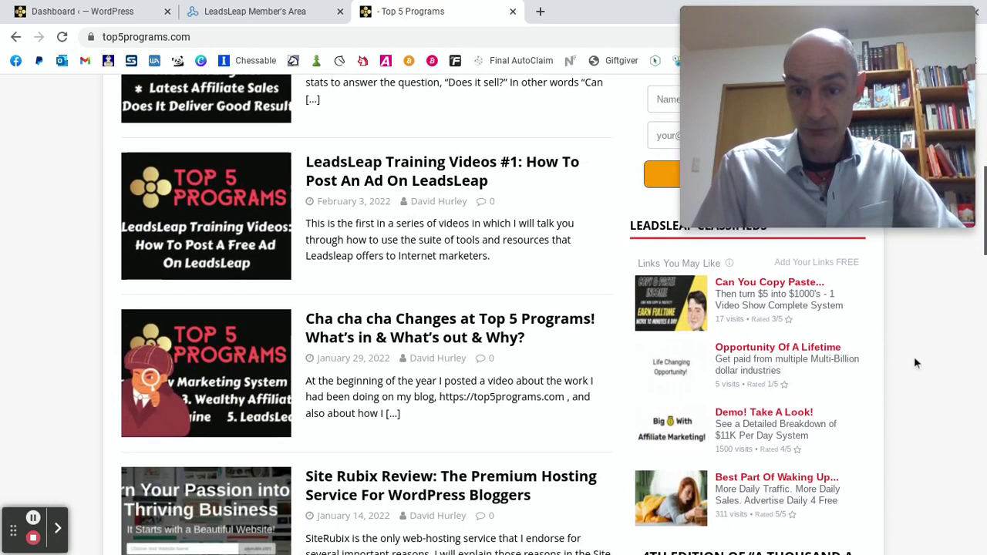
pyautogui.scroll(-1, 915, 362)
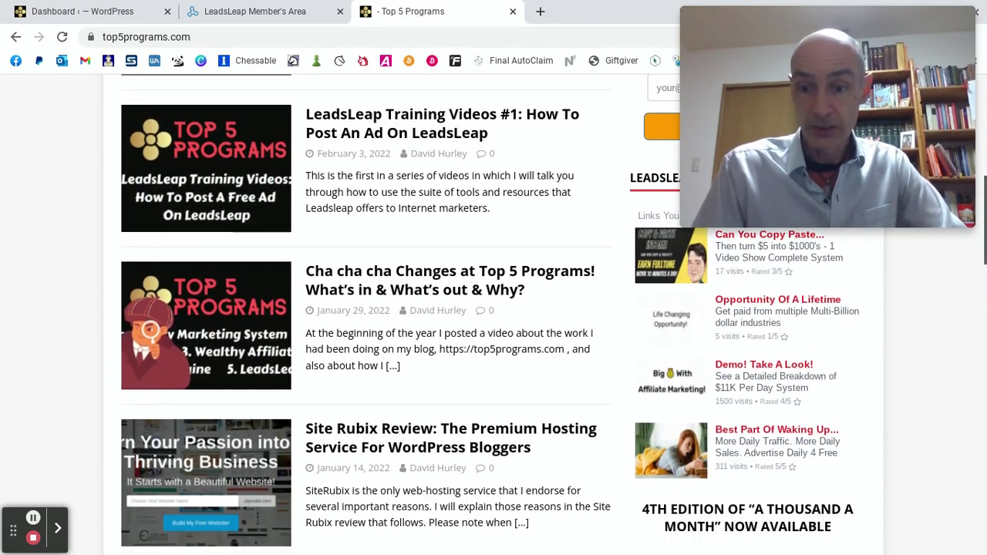
pyautogui.scroll(1, 916, 362)
pyautogui.scroll(-1, 916, 362)
pyautogui.scroll(1, 915, 362)
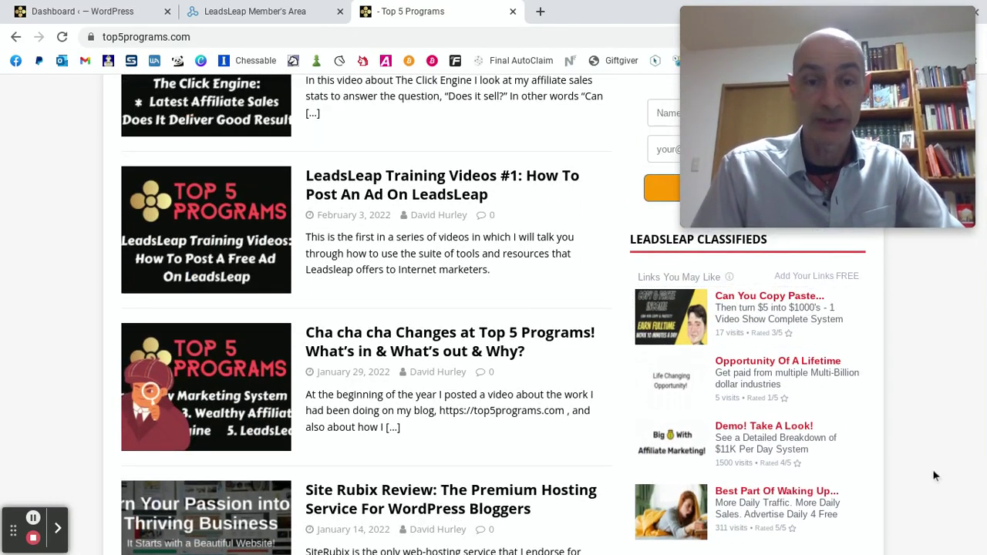
pyautogui.scroll(-1, 935, 464)
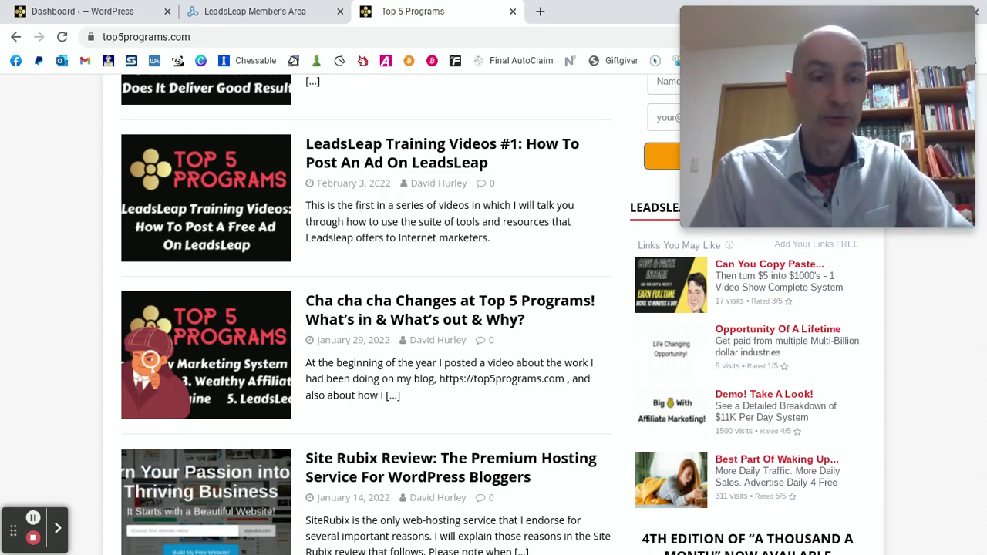
# - Switch to the LeadsLeap Member's Area dashboard and scroll the left sidebar down to Money
pyautogui.click(259, 11)
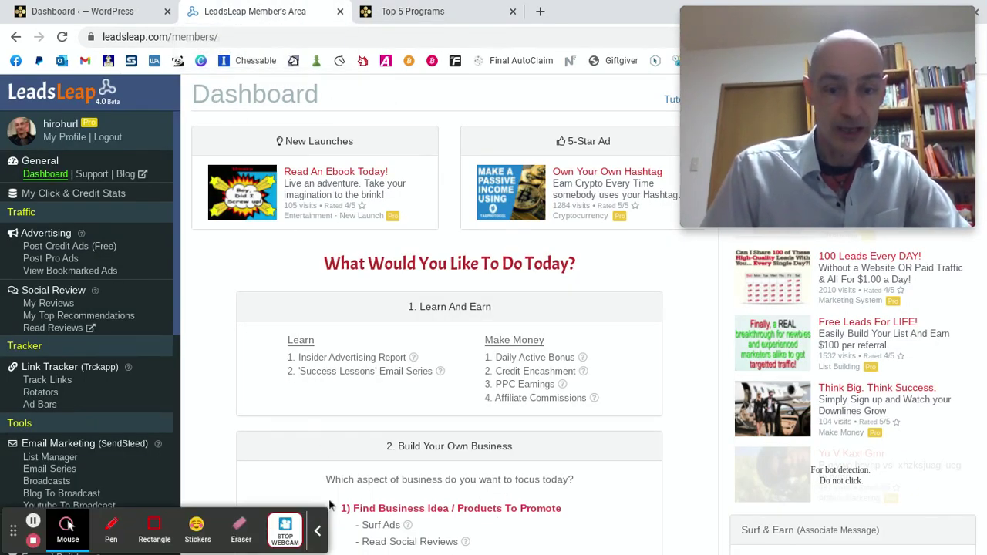
pyautogui.click(317, 529)
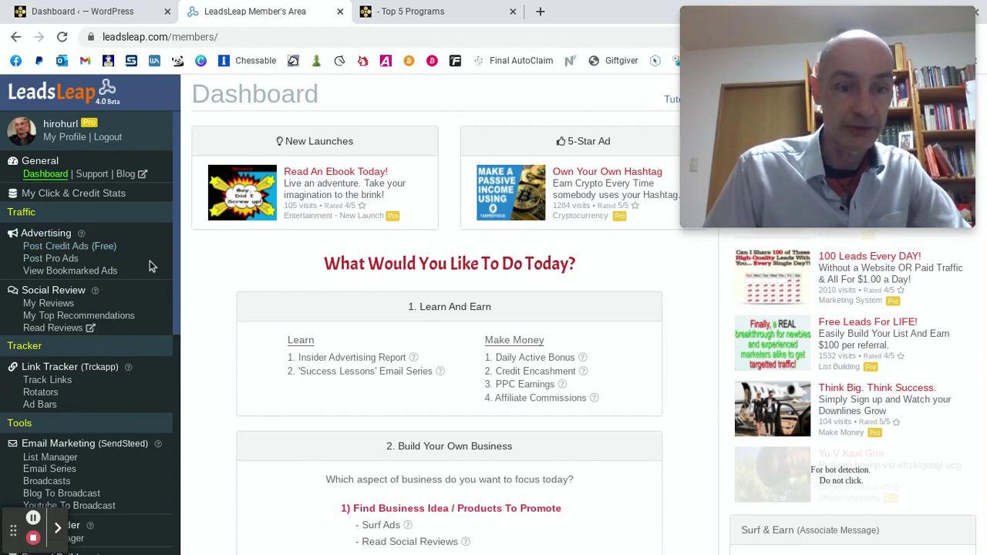
pyautogui.scroll(-1, 149, 266)
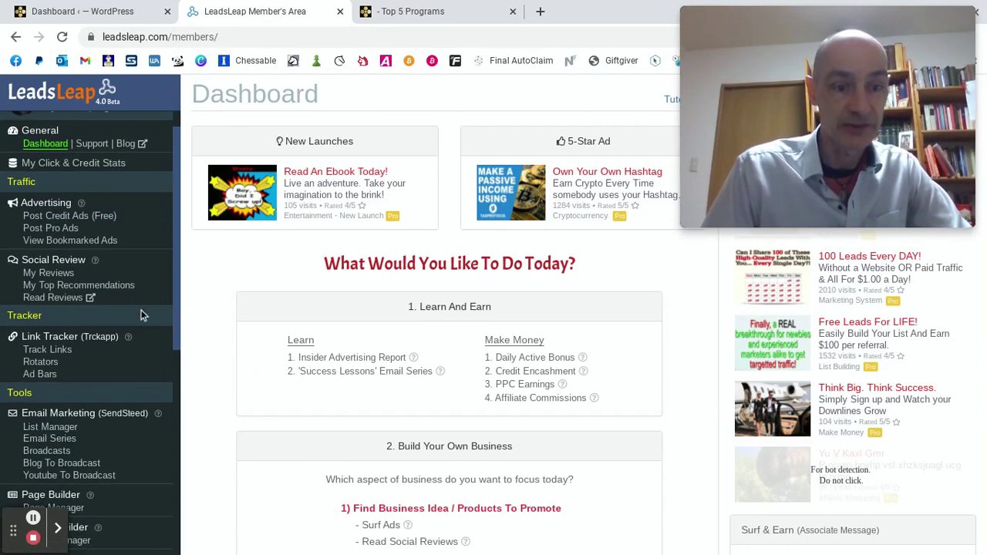
pyautogui.scroll(-4, 141, 315)
pyautogui.scroll(-8, 141, 314)
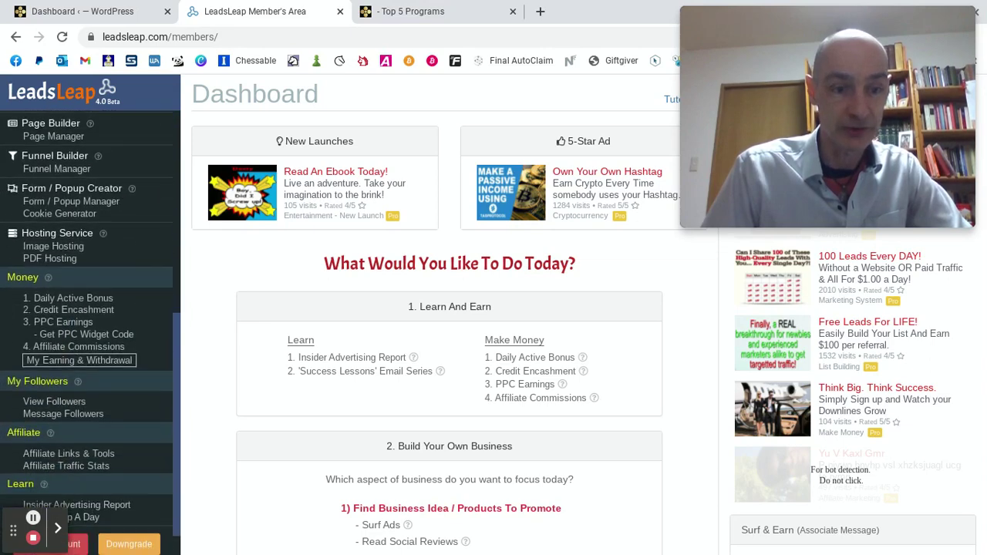
# - Open the Get PPC Widget Code page and set the number of ads to 4 instead of 6
pyautogui.click(97, 333)
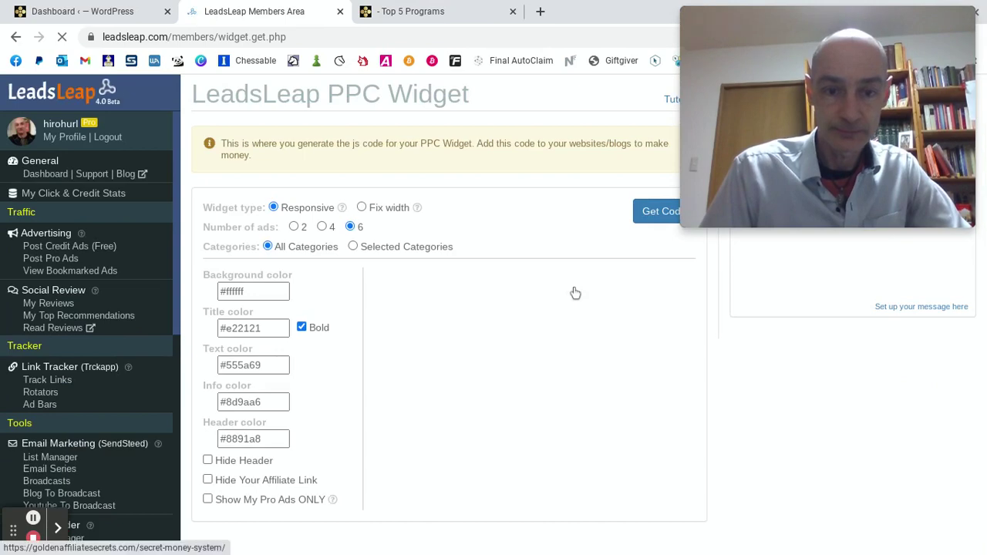
pyautogui.scroll(-4, 592, 340)
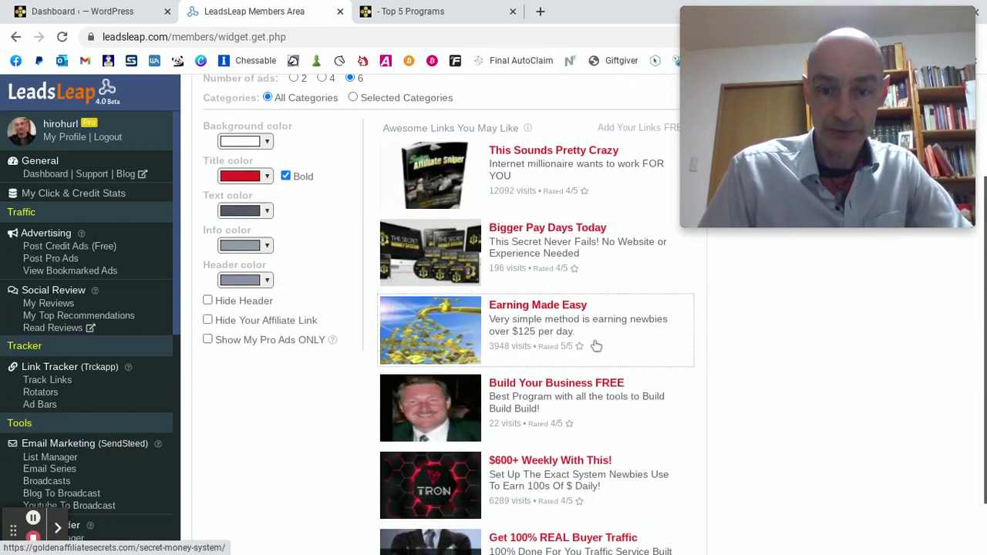
pyautogui.scroll(4, 596, 345)
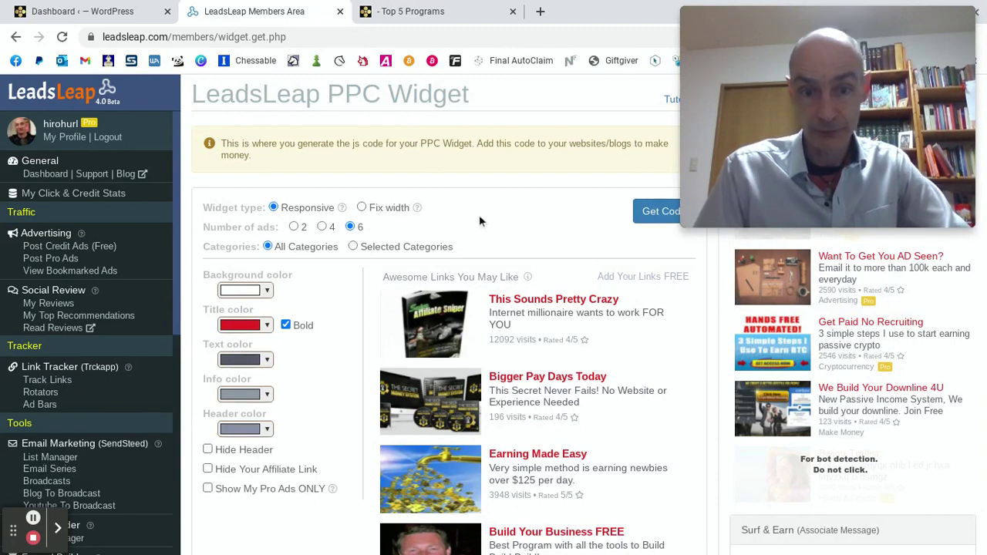
pyautogui.click(322, 227)
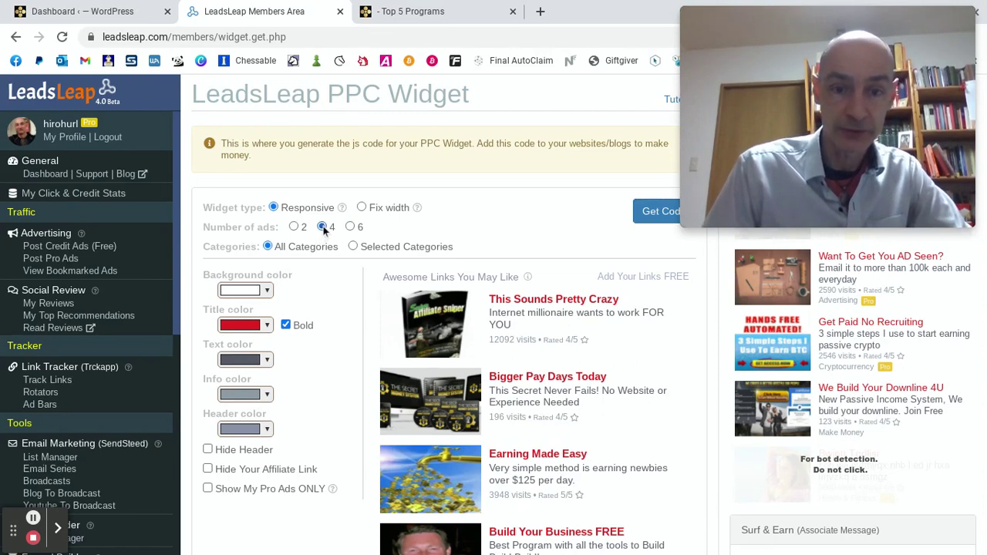
pyautogui.scroll(-1, 545, 223)
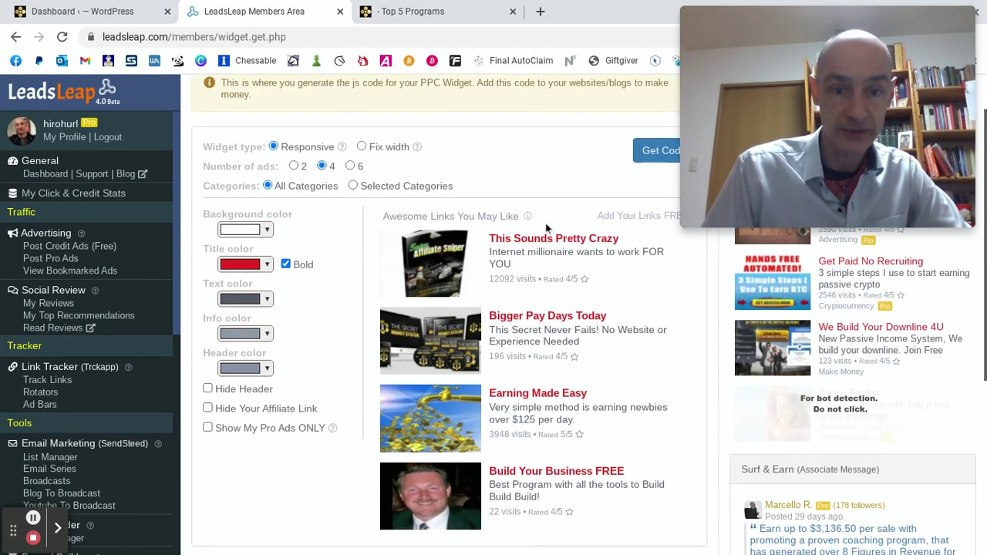
# - Choose Selected Categories, add Traffic Exchange and Social Network, and check the 4-ad preview
pyautogui.click(354, 186)
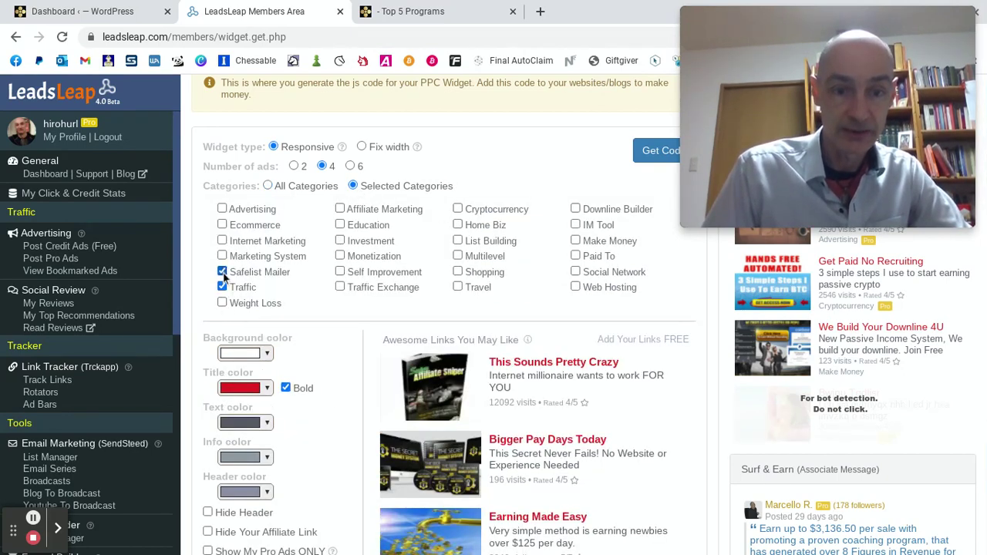
pyautogui.click(340, 287)
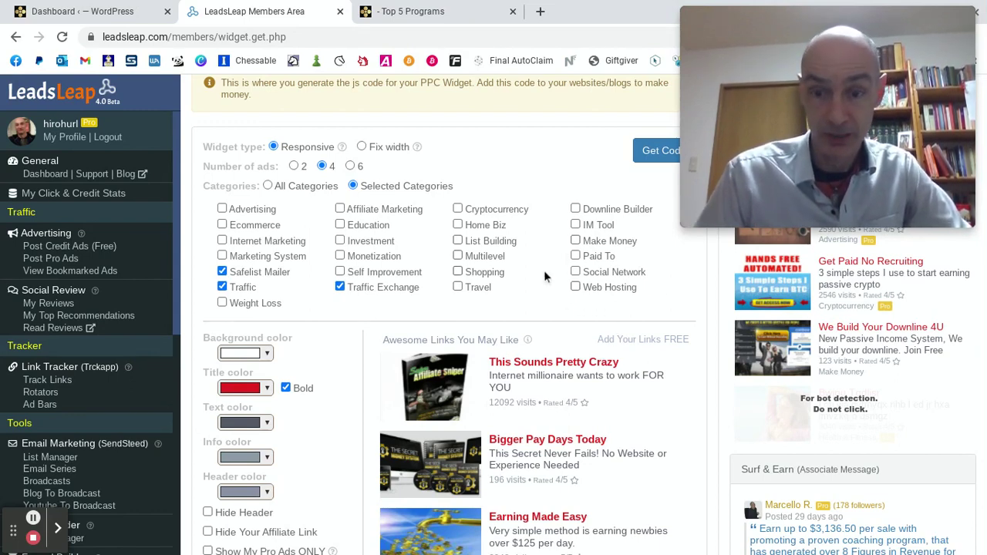
pyautogui.click(576, 273)
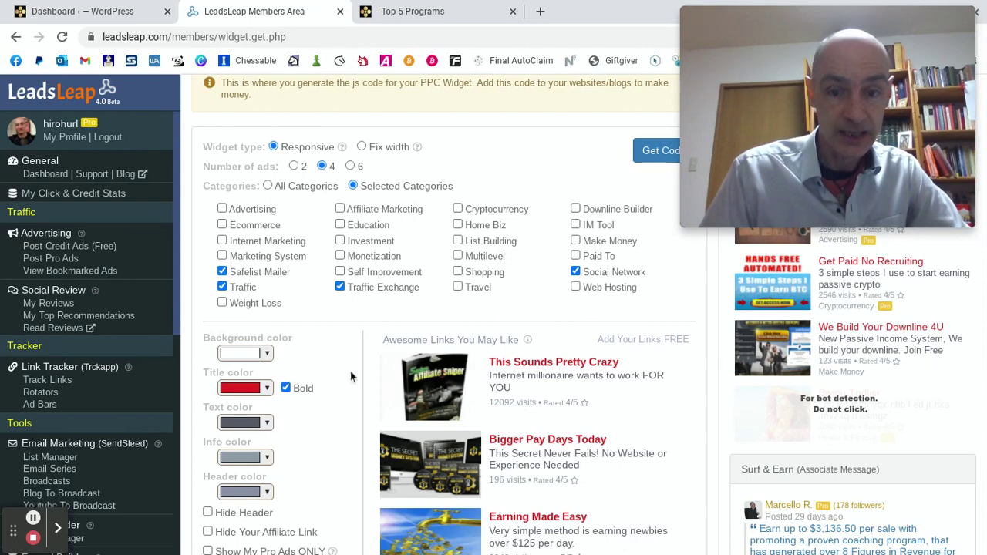
pyautogui.scroll(-2, 351, 375)
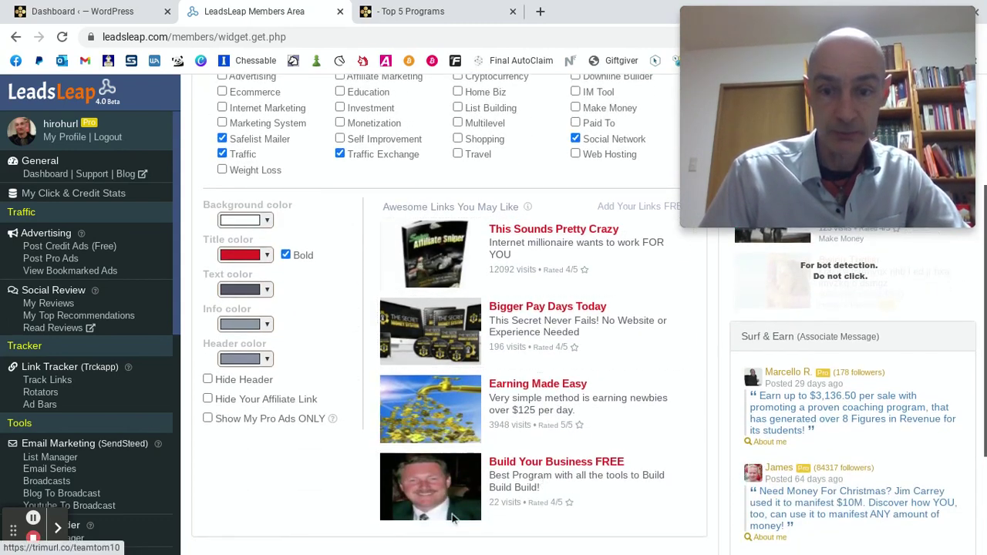
pyautogui.scroll(-1, 583, 306)
pyautogui.scroll(1, 582, 306)
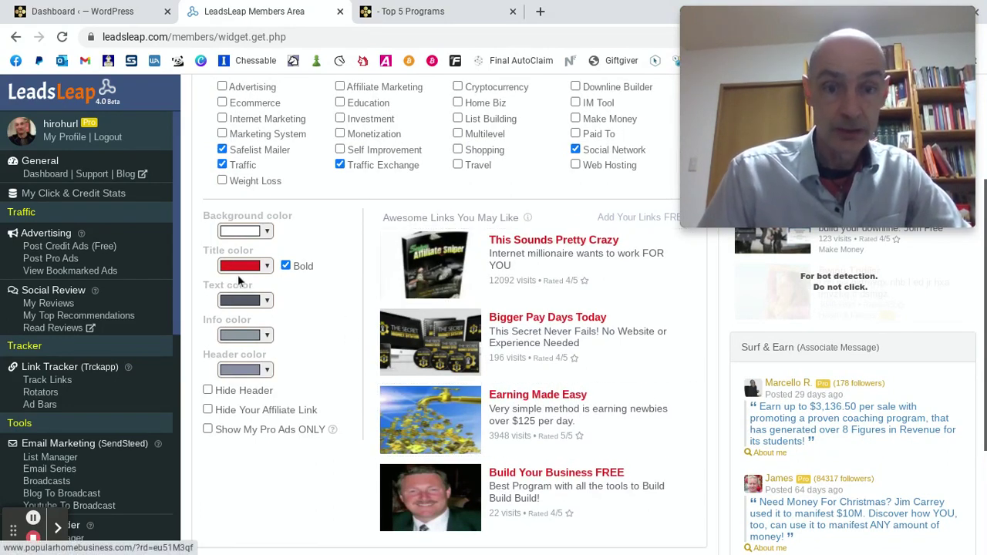
# - Set the widget's ad title colour to orange #ff9900
pyautogui.click(431, 12)
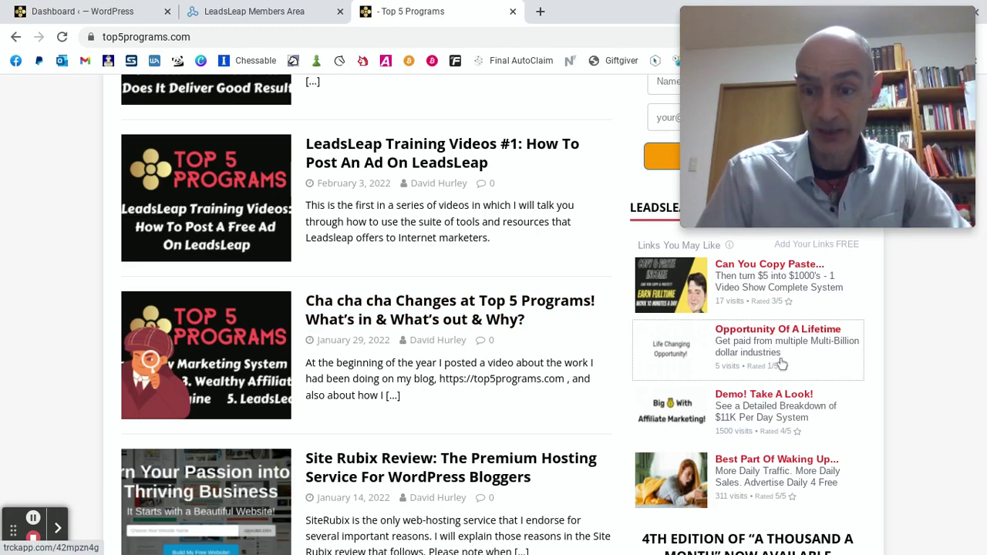
pyautogui.click(281, 9)
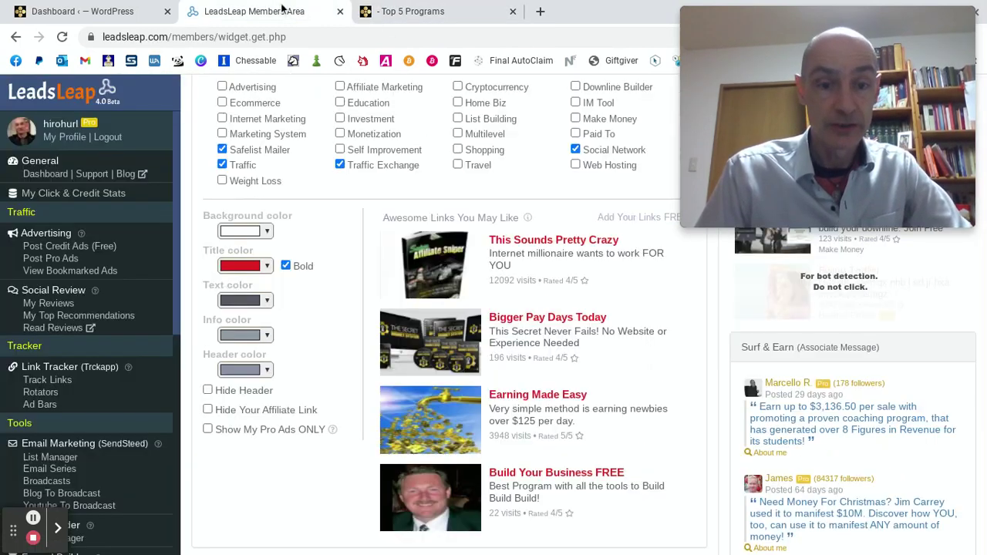
pyautogui.click(266, 266)
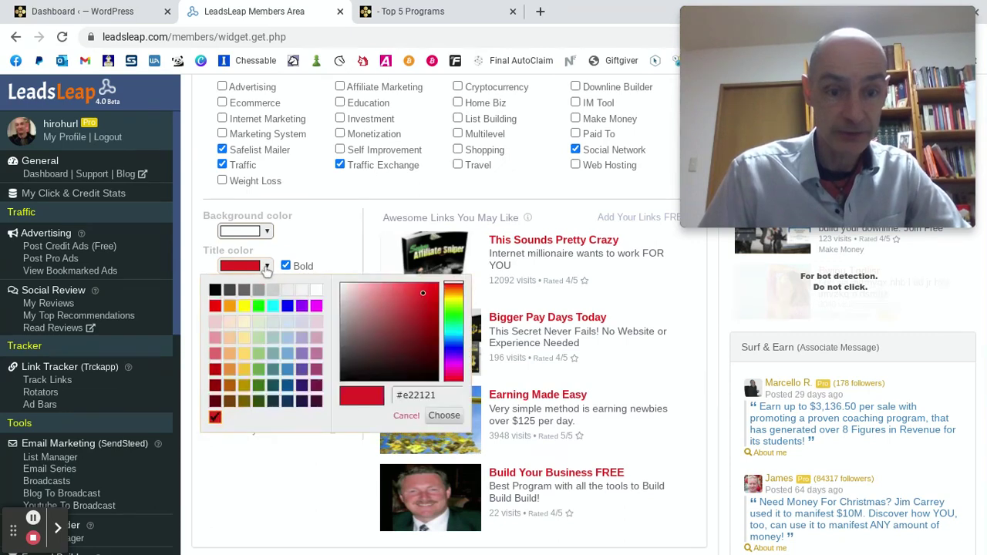
pyautogui.click(229, 308)
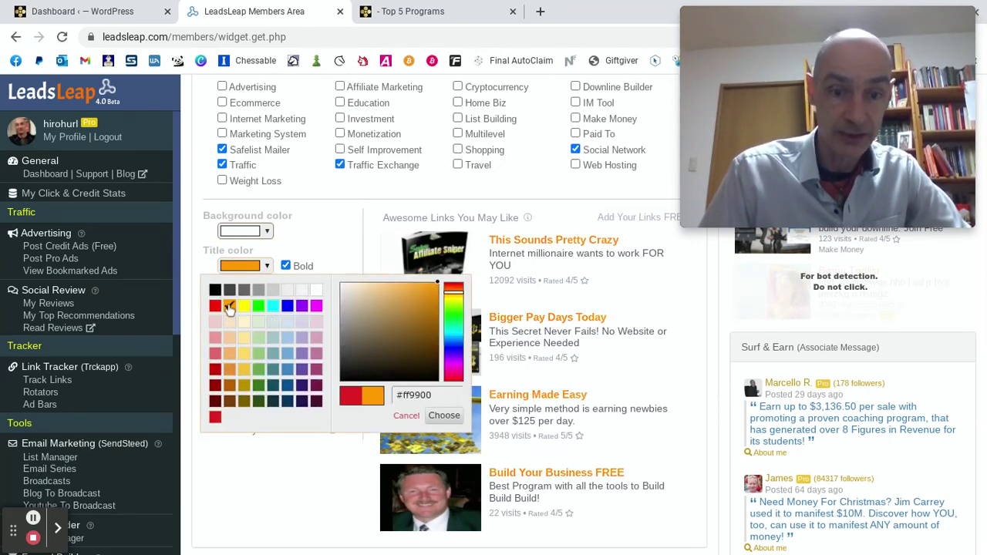
pyautogui.click(270, 451)
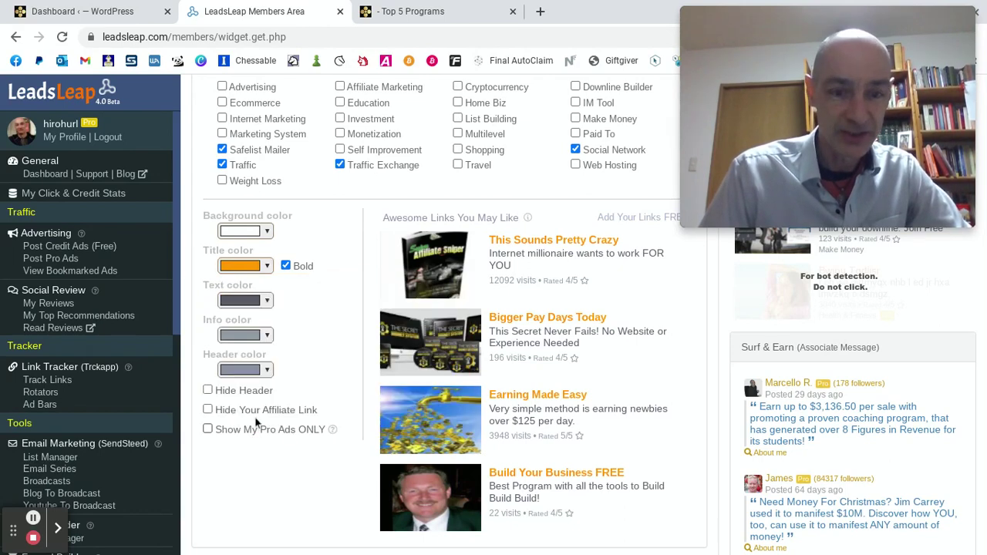
# - Make the ad text dark red #cc0000 and the info line bright green #00ff00
pyautogui.click(267, 301)
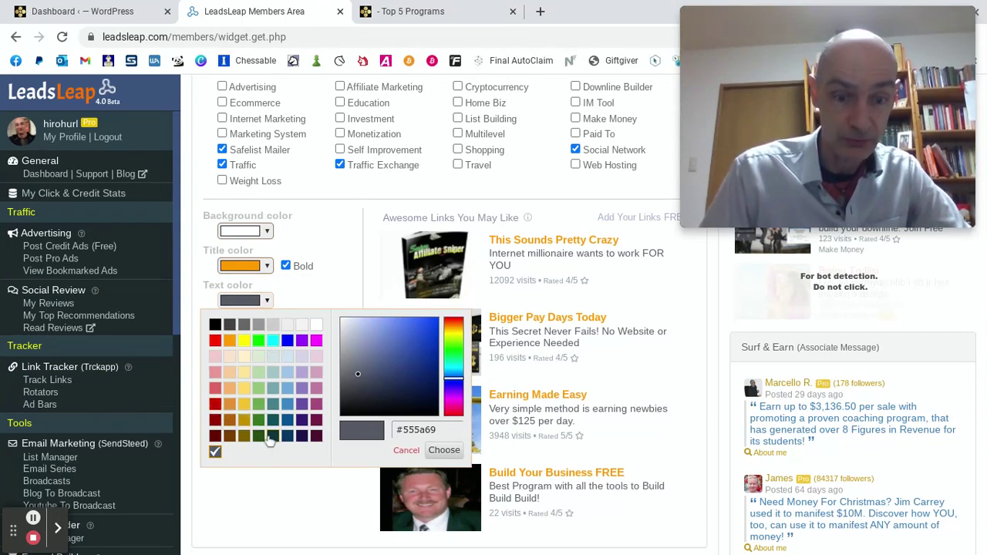
pyautogui.click(214, 407)
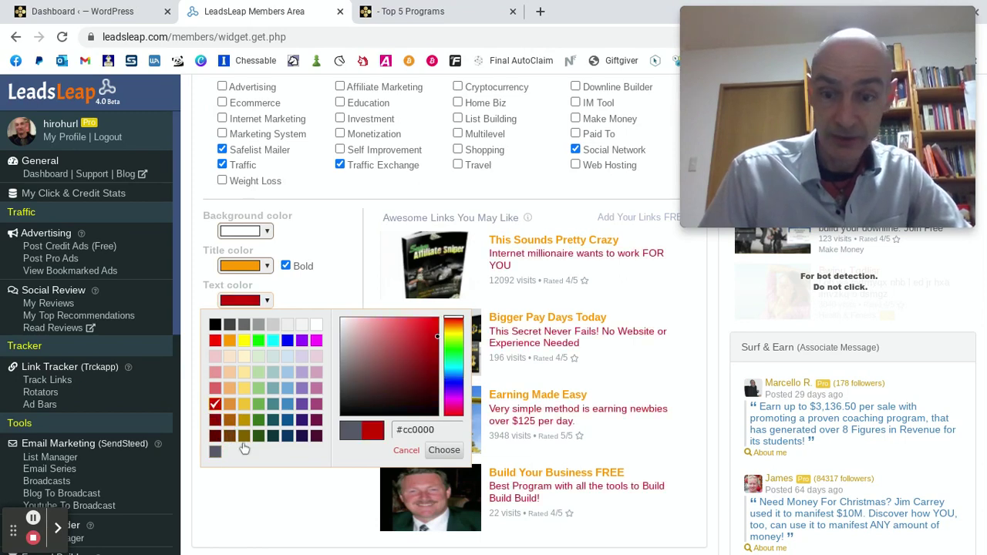
pyautogui.click(259, 509)
pyautogui.click(265, 336)
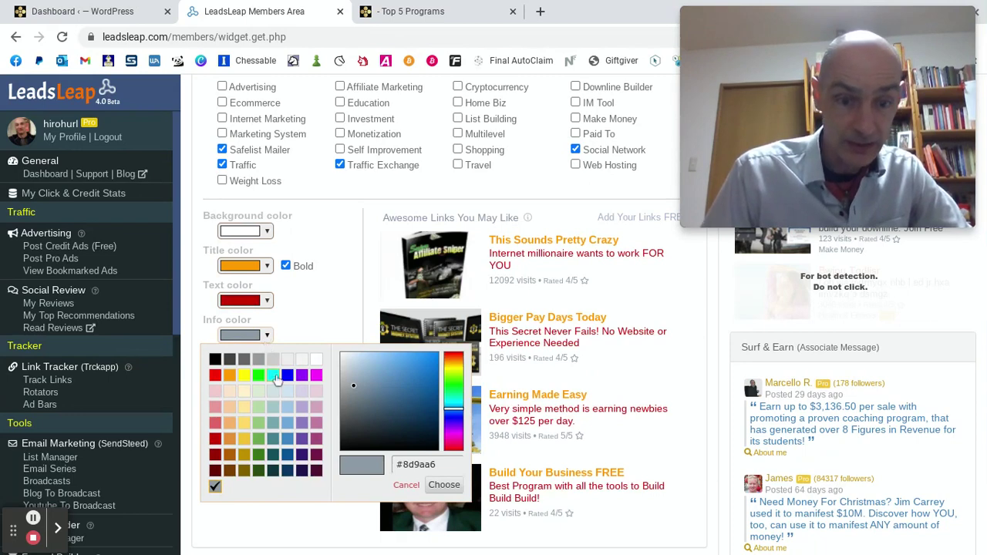
pyautogui.click(259, 375)
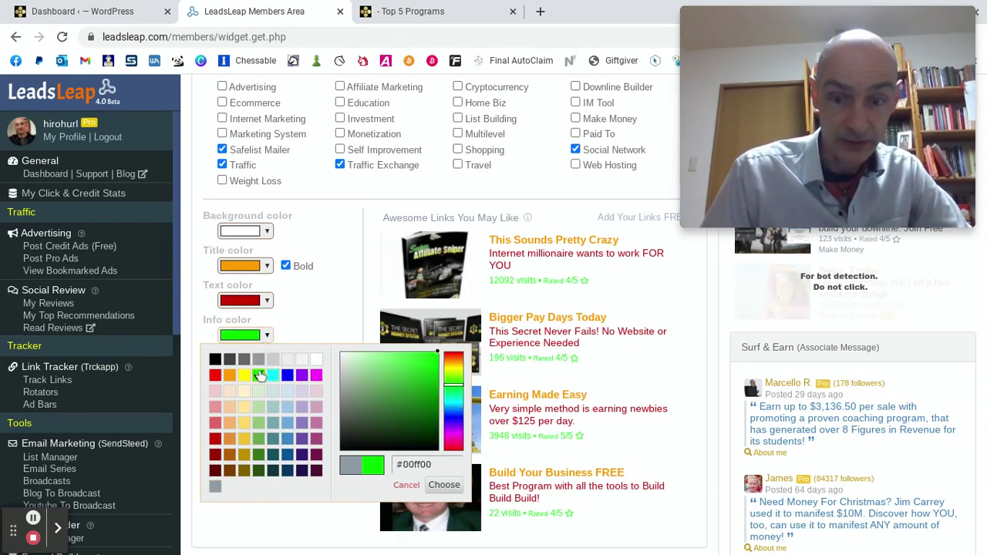
pyautogui.click(249, 552)
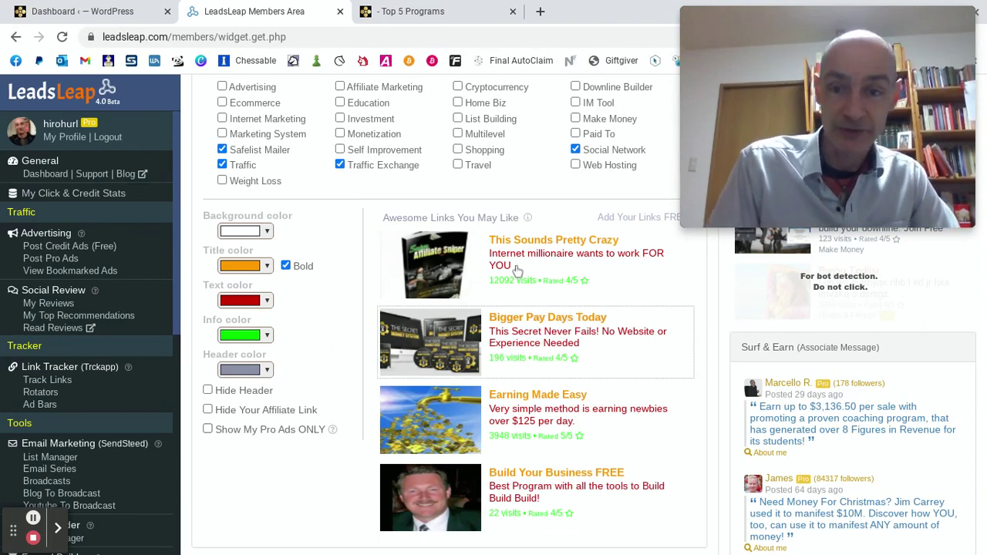
pyautogui.scroll(3, 583, 261)
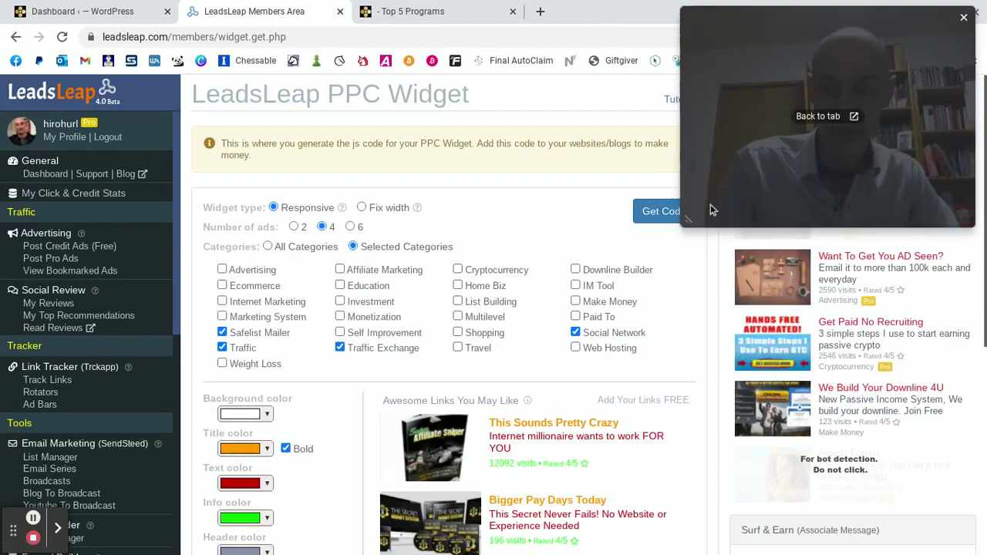
# - Open the Widget Code dialog with Get Code and read through the embed script and WordPress instructions
pyautogui.moveTo(753, 161); pyautogui.dragTo(759, 480)
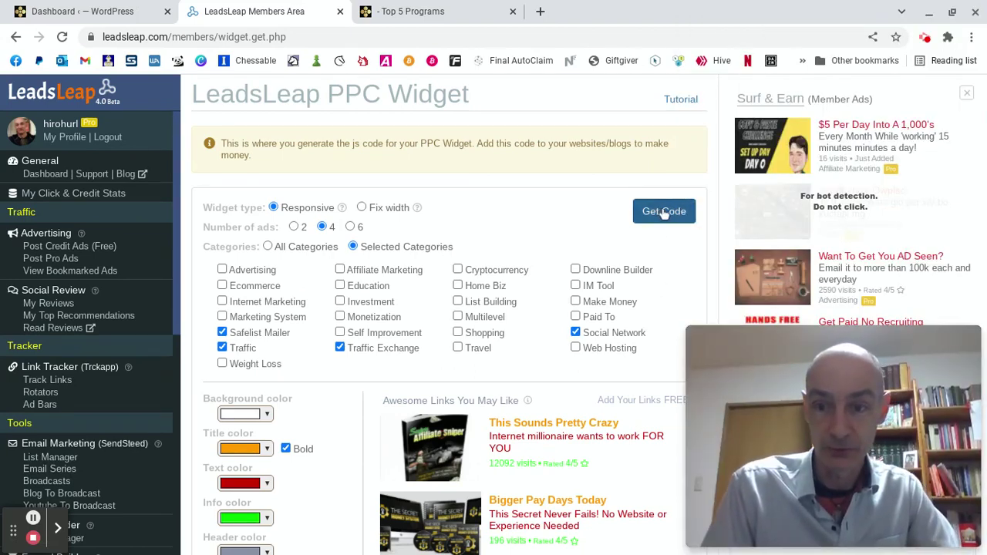
pyautogui.click(661, 213)
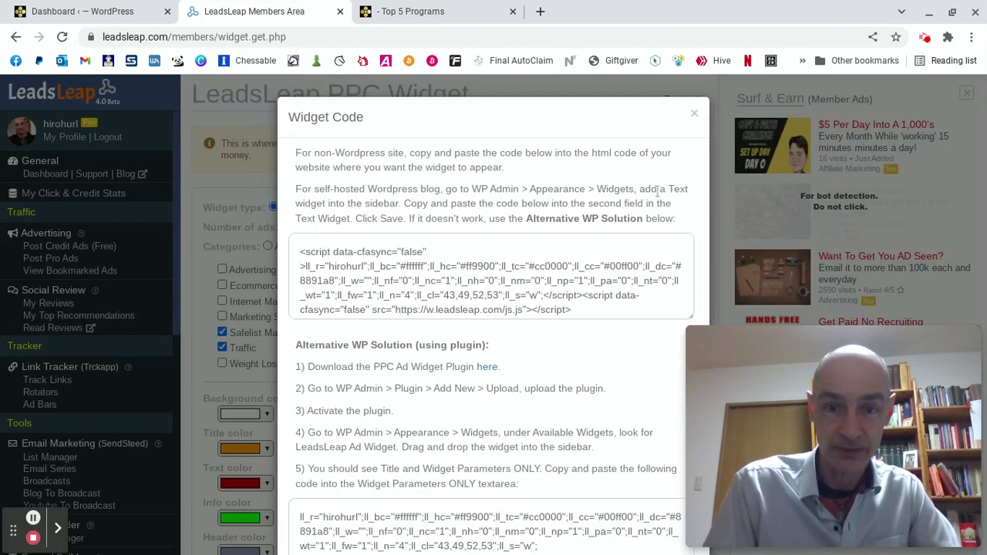
pyautogui.moveTo(692, 433)
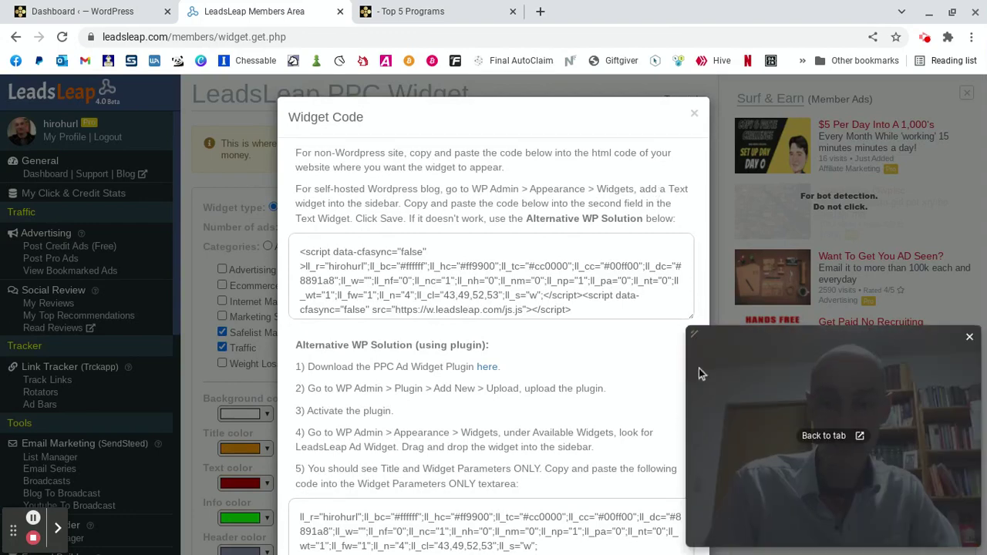
pyautogui.moveTo(693, 333); pyautogui.dragTo(779, 395)
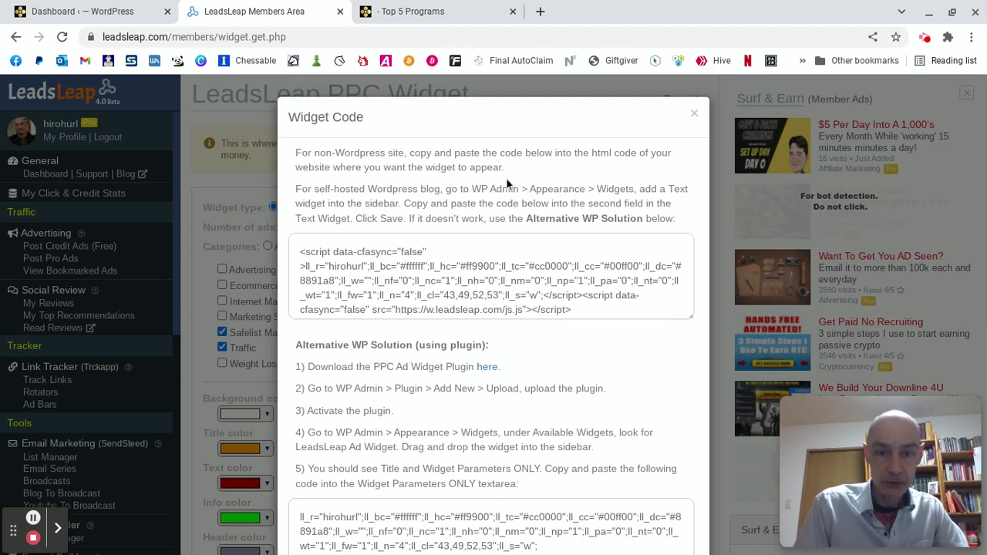
pyautogui.scroll(-2, 507, 183)
pyautogui.scroll(2, 493, 309)
pyautogui.scroll(-2, 494, 308)
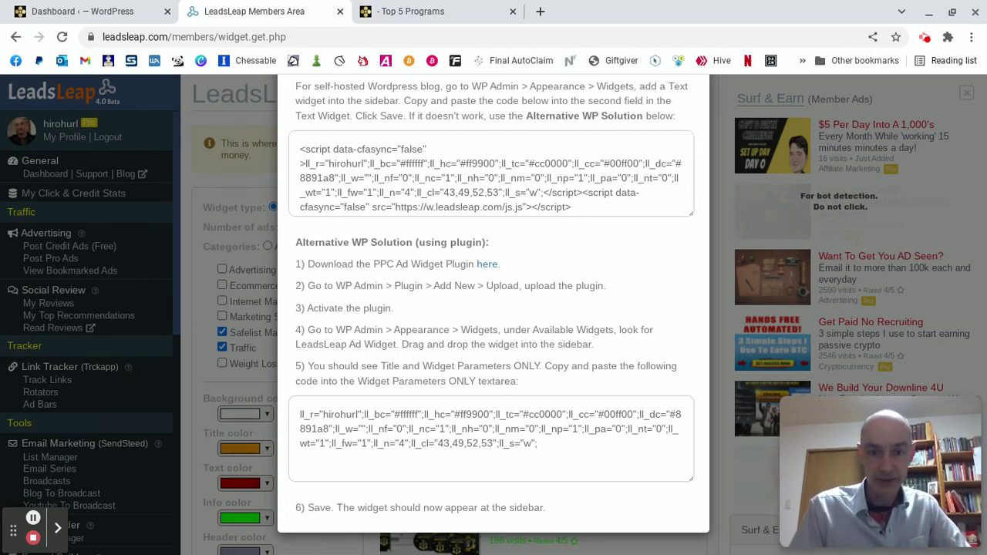
pyautogui.scroll(1, 493, 332)
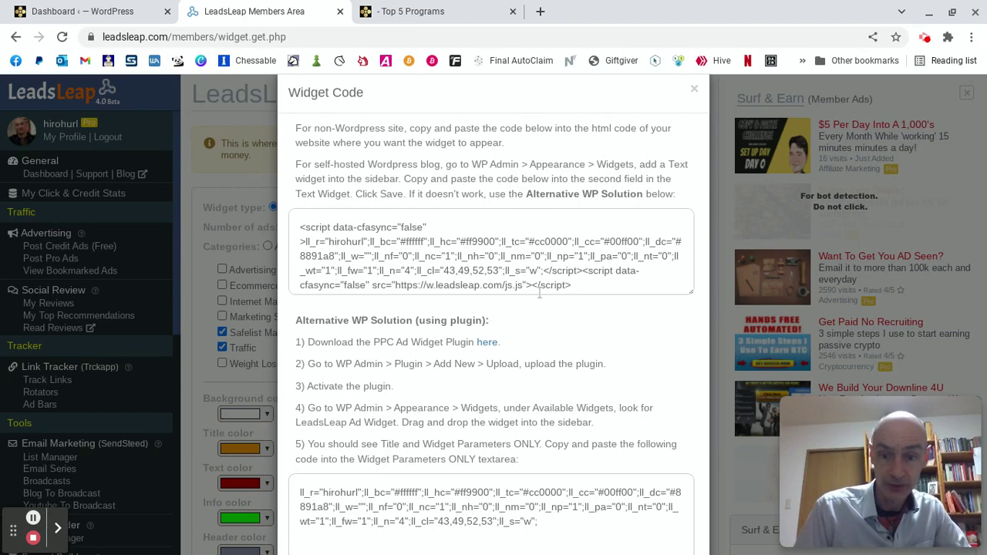
# - Select the entire self-hosted WordPress script in the first code box
pyautogui.moveTo(575, 286); pyautogui.dragTo(286, 193)
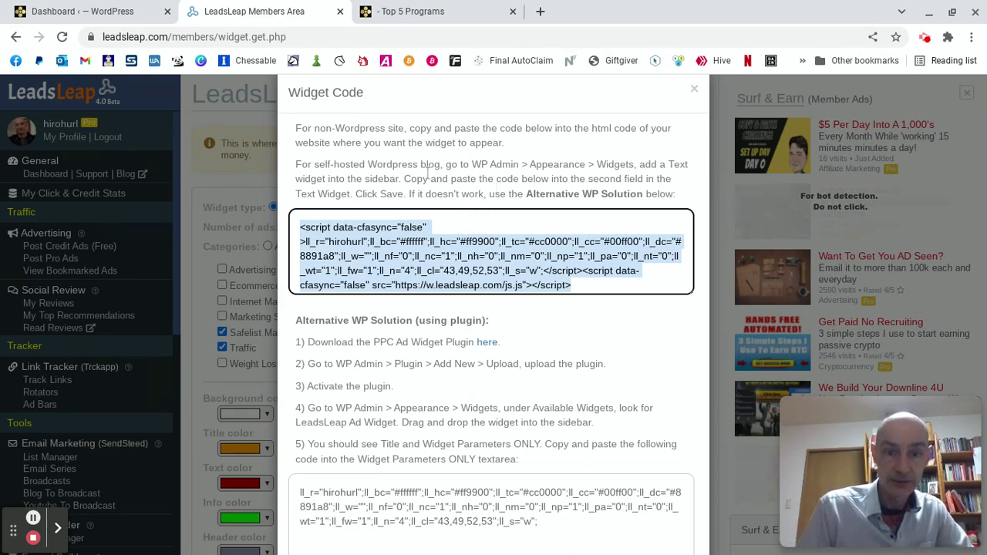
pyautogui.scroll(1, 468, 198)
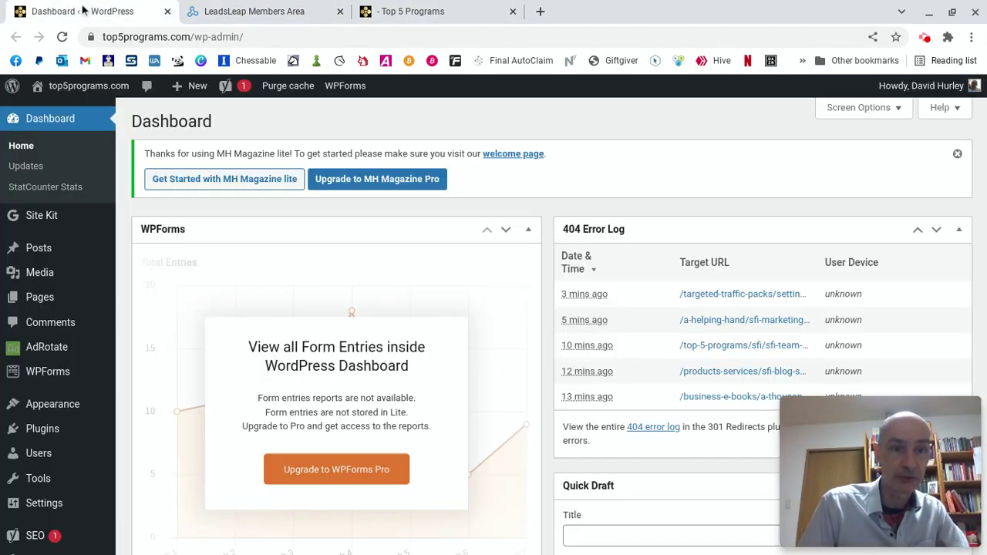
# - Open the WordPress Widgets editor, expand the LeadsLeap Classifieds widget and scroll to the Sidebar's end
pyautogui.click(86, 11)
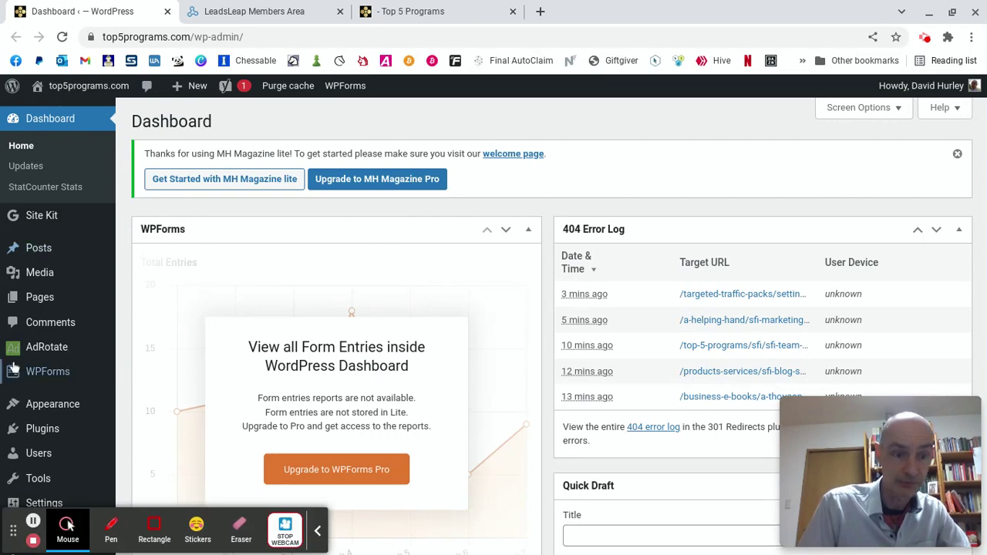
pyautogui.scroll(-2, 13, 369)
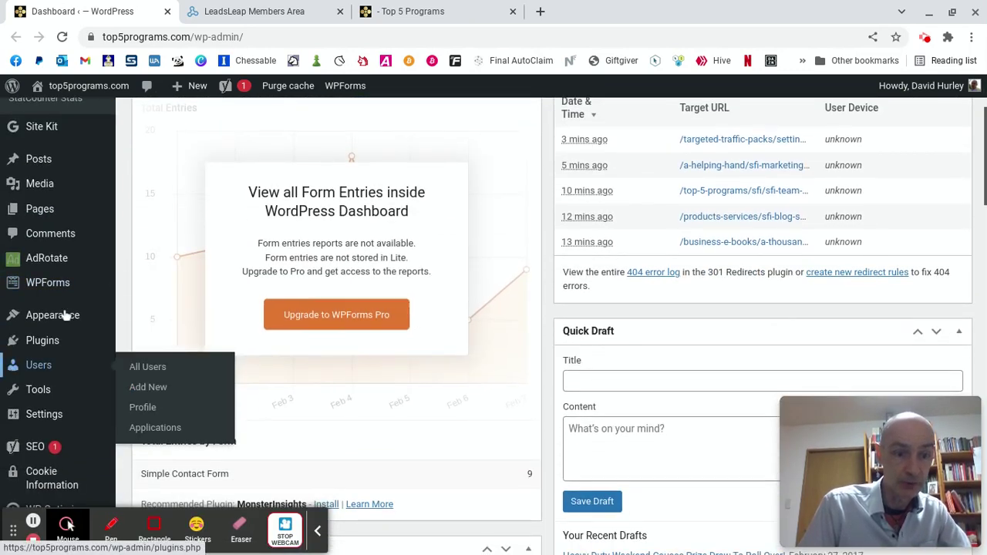
pyautogui.moveTo(66, 314)
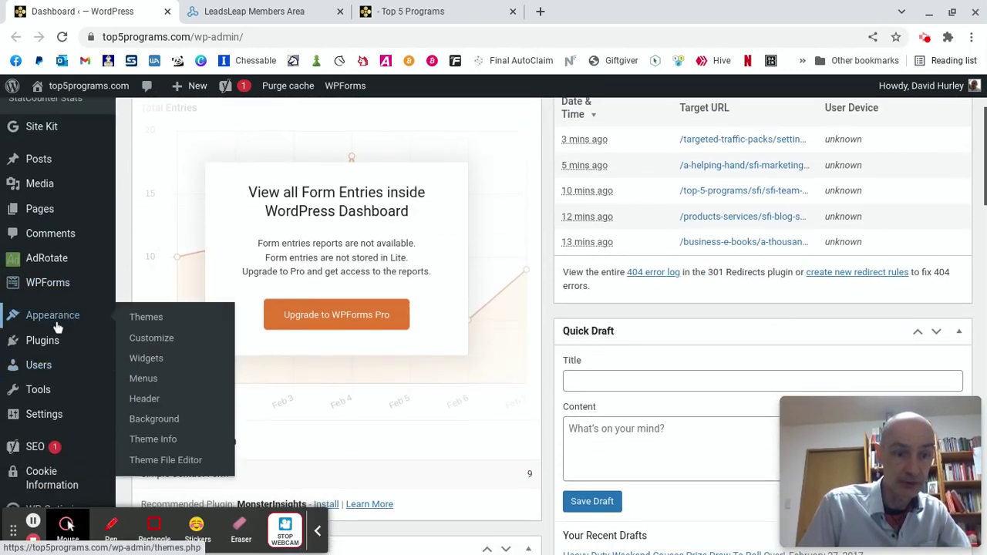
pyautogui.click(152, 361)
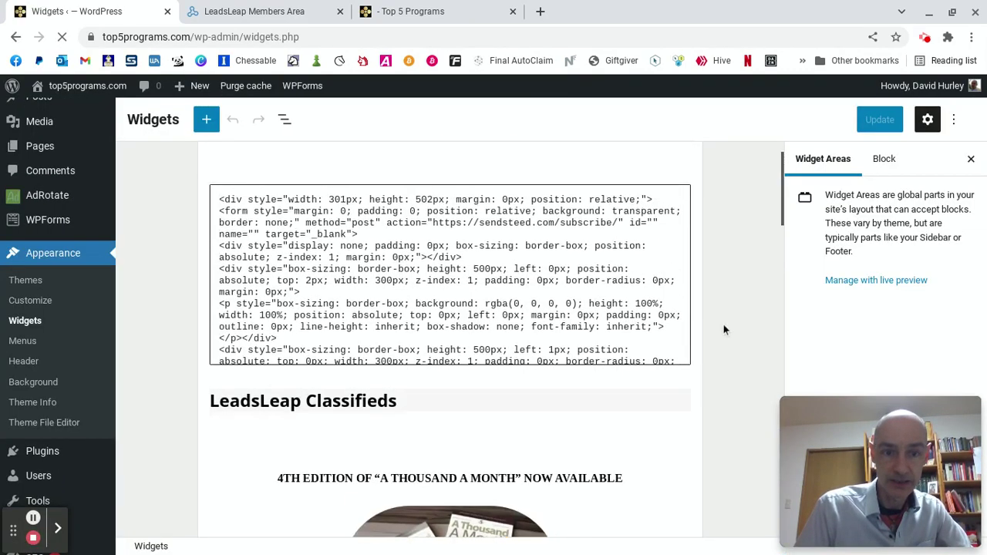
pyautogui.scroll(-2, 388, 259)
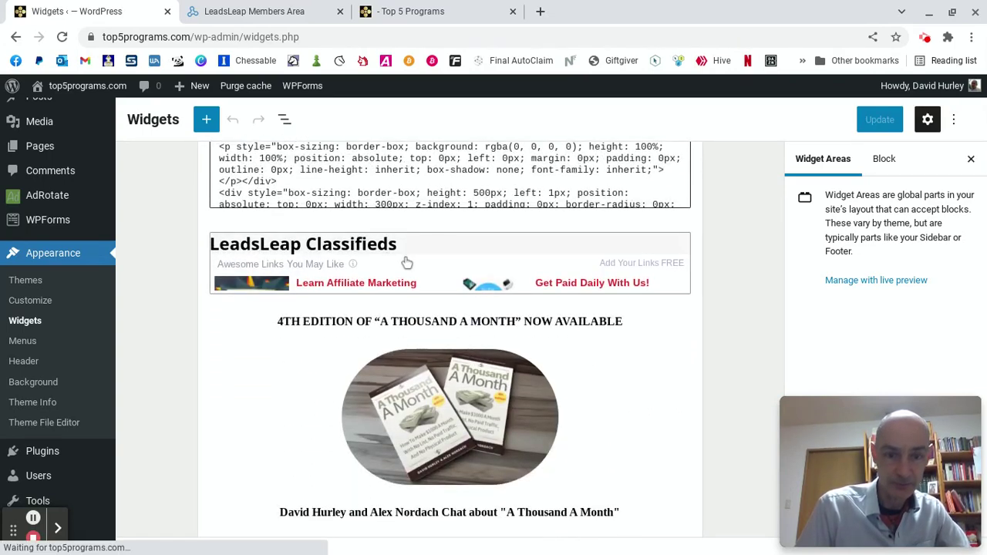
pyautogui.click(407, 263)
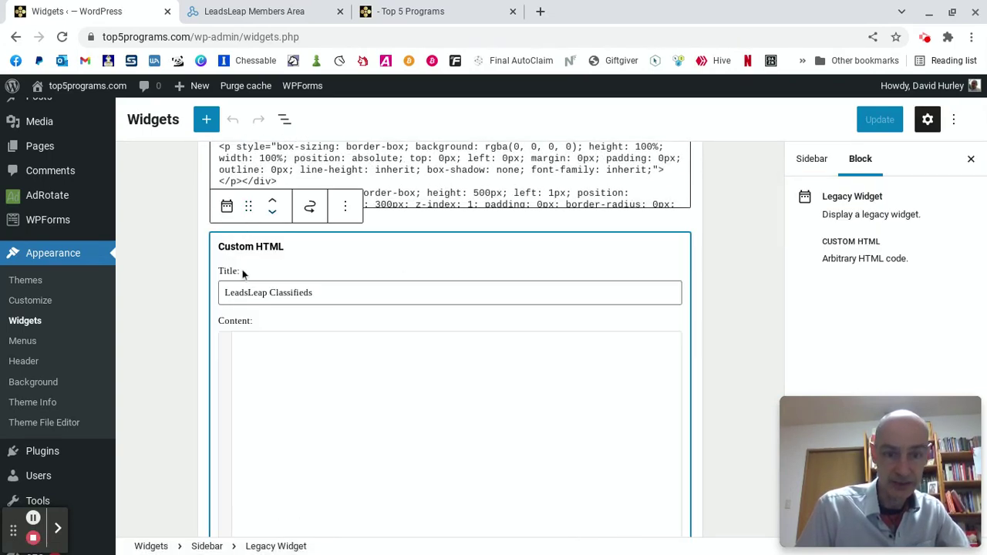
pyautogui.scroll(-2, 467, 255)
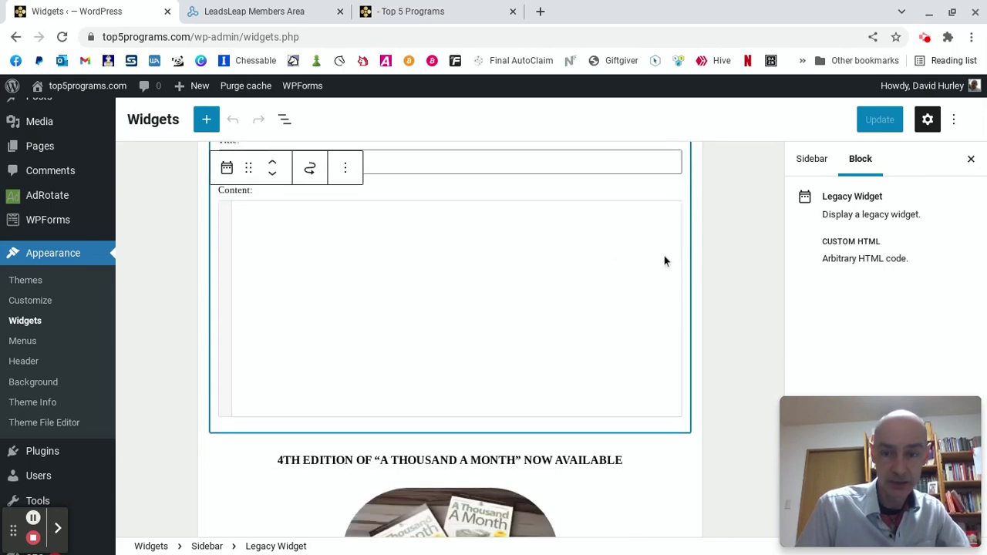
pyautogui.scroll(-3, 720, 286)
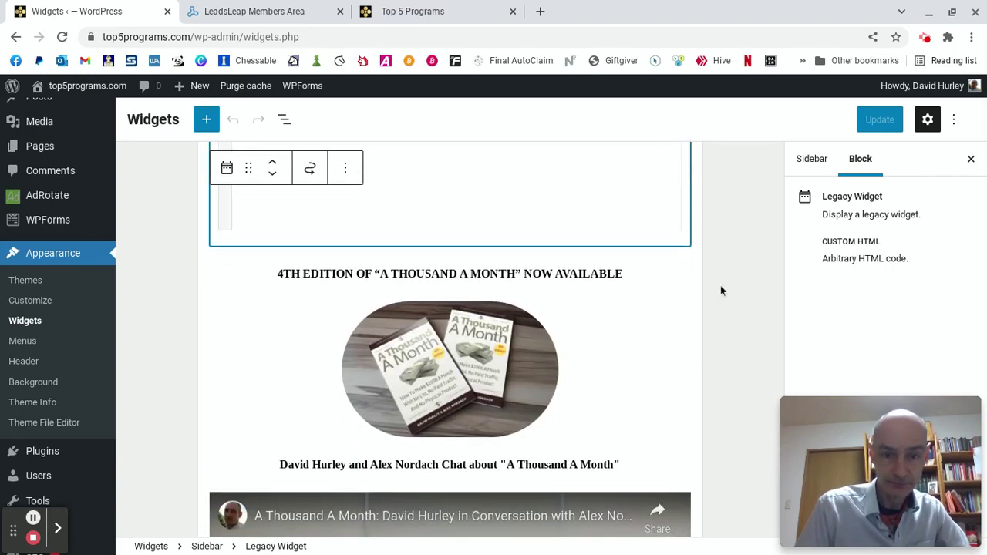
pyautogui.scroll(-3, 443, 386)
pyautogui.scroll(-5, 444, 386)
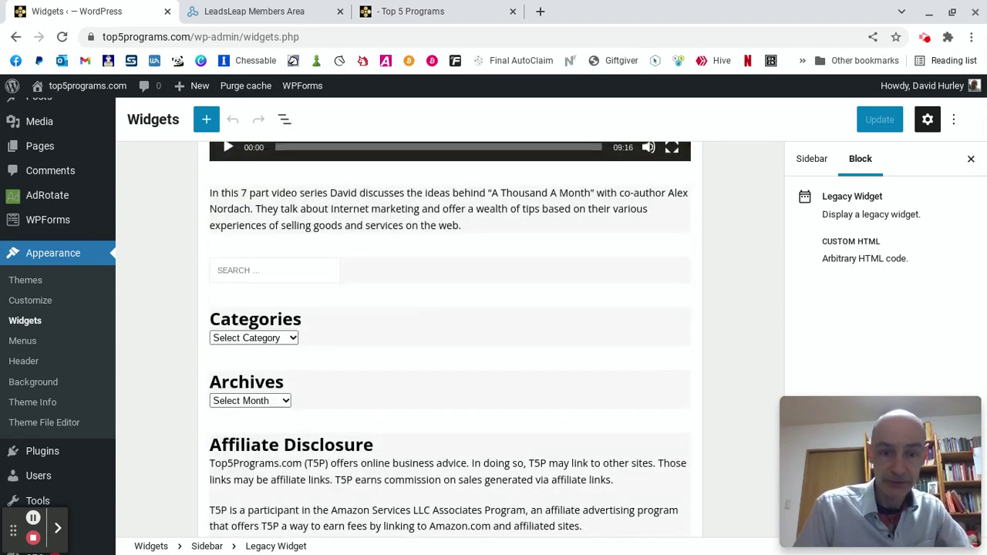
pyautogui.scroll(-4, 443, 387)
pyautogui.scroll(-2, 444, 386)
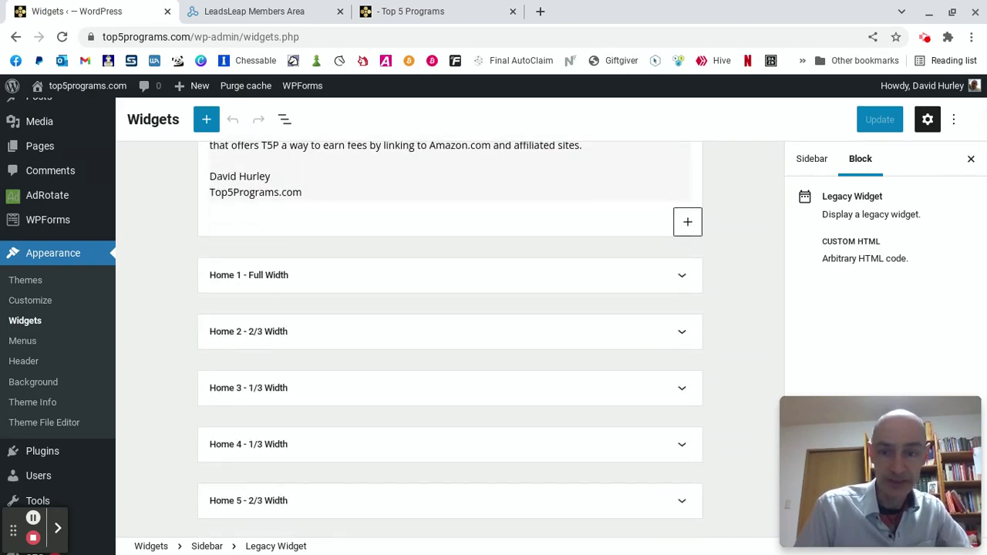
# - Compare with the live Top 5 Programs sidebar, then return to the Widgets editor above Home 1
pyautogui.click(432, 9)
pyautogui.scroll(-6, 576, 255)
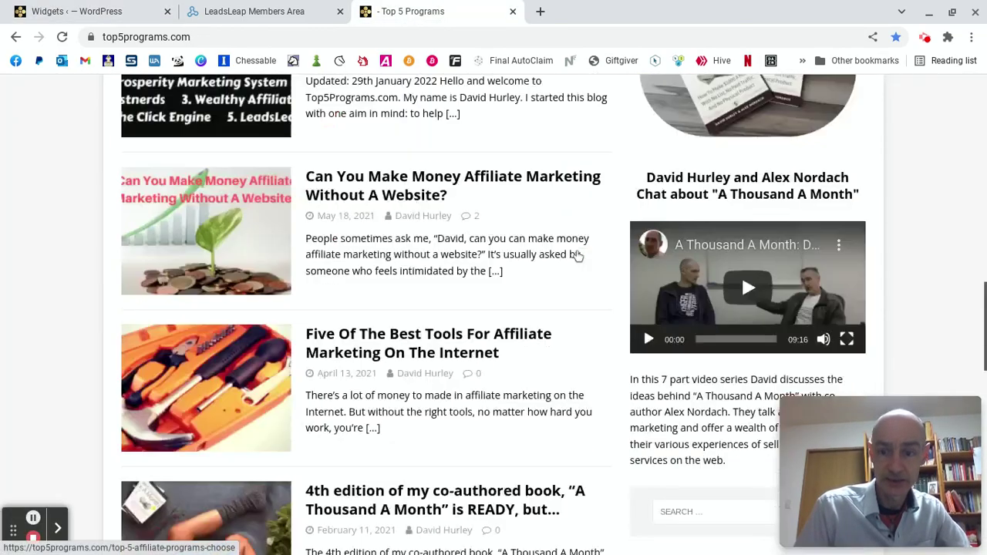
pyautogui.scroll(-7, 577, 255)
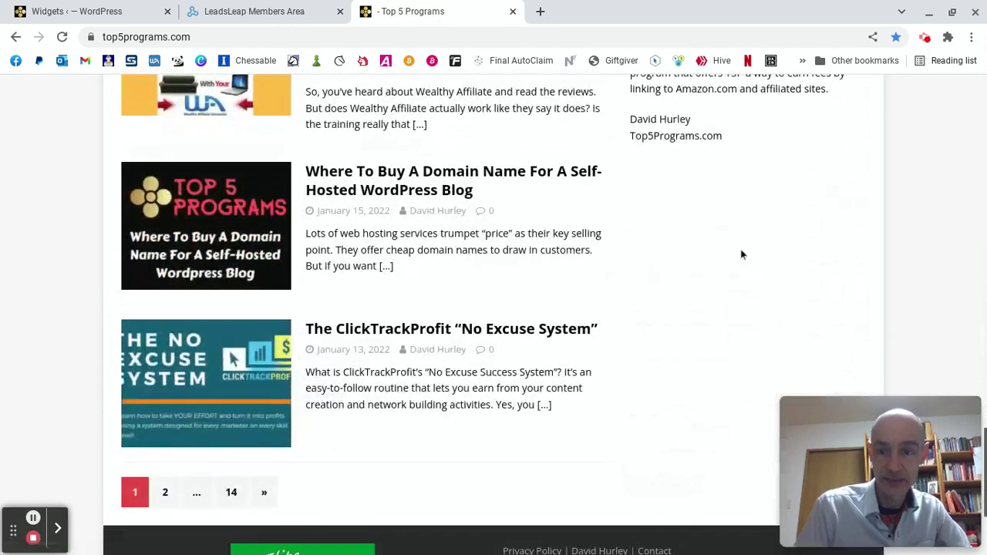
pyautogui.scroll(3, 734, 332)
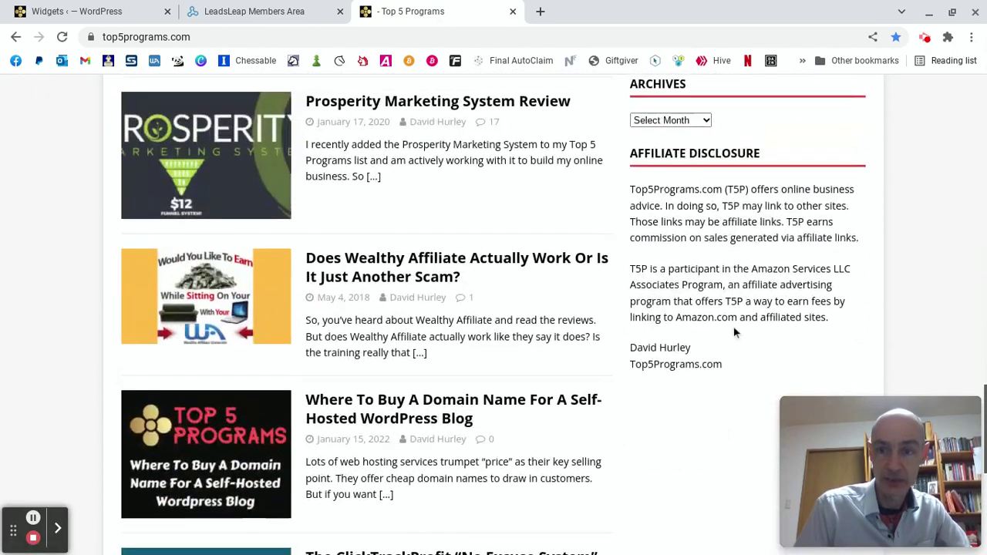
pyautogui.scroll(-2, 734, 332)
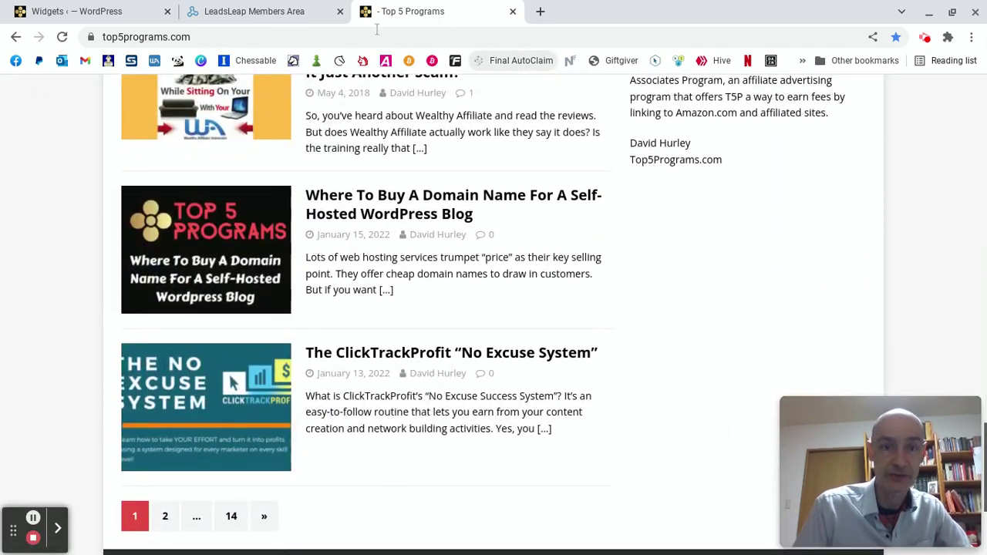
pyautogui.hotkey('ctrl', '1')
pyautogui.scroll(-1, 457, 205)
pyautogui.scroll(1, 458, 205)
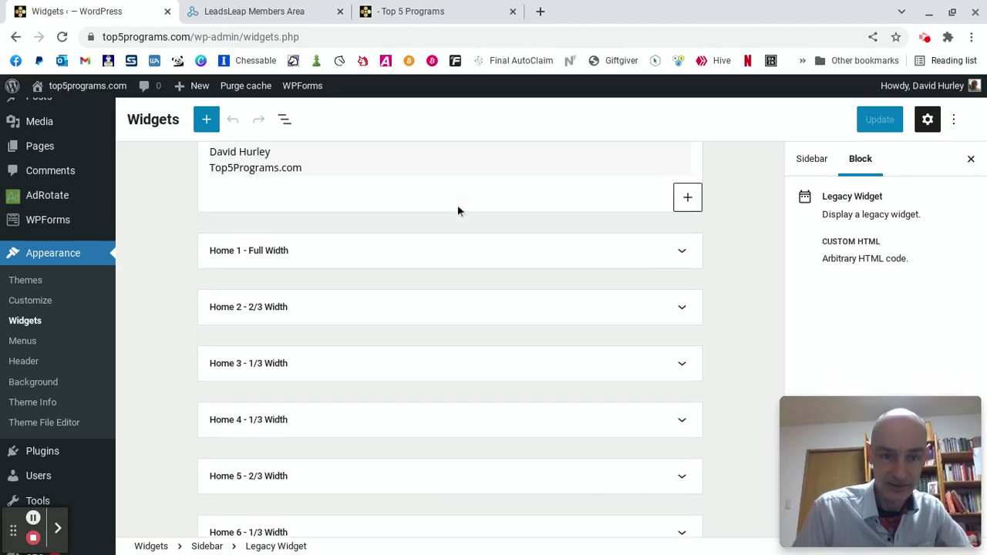
# - Insert a Custom HTML block via the 'ht' search, paste the LeadsLeap script, preview the 4 ads and update
pyautogui.click(688, 198)
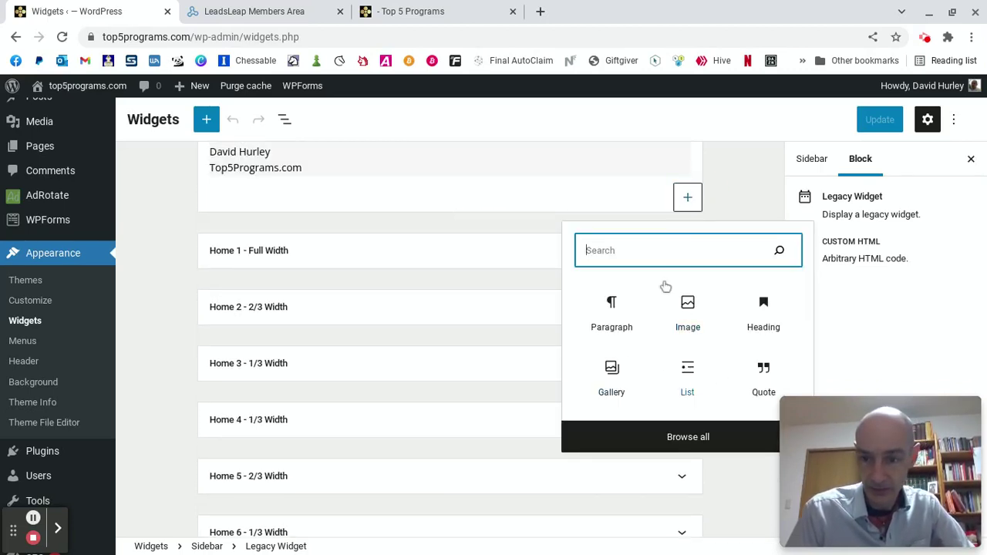
pyautogui.write('ht')
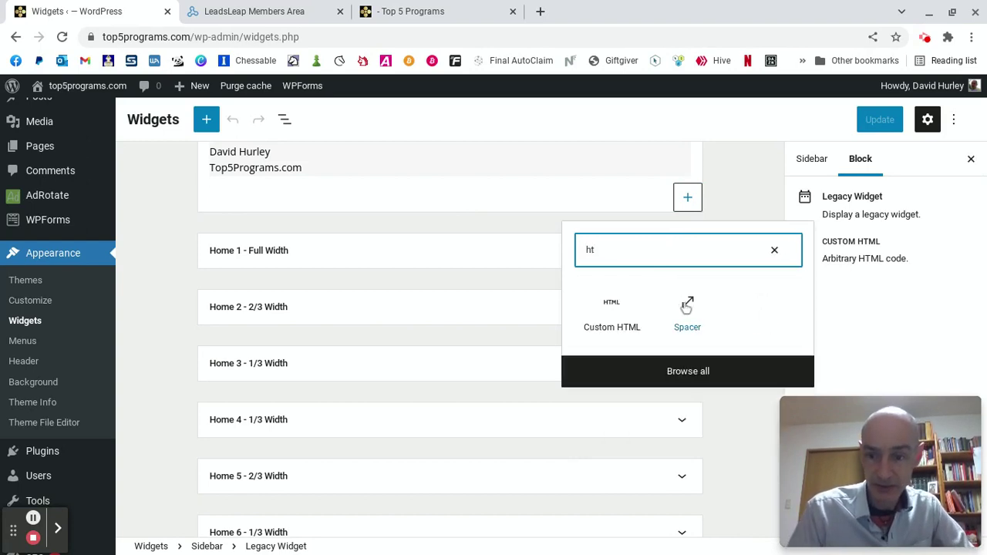
pyautogui.click(609, 307)
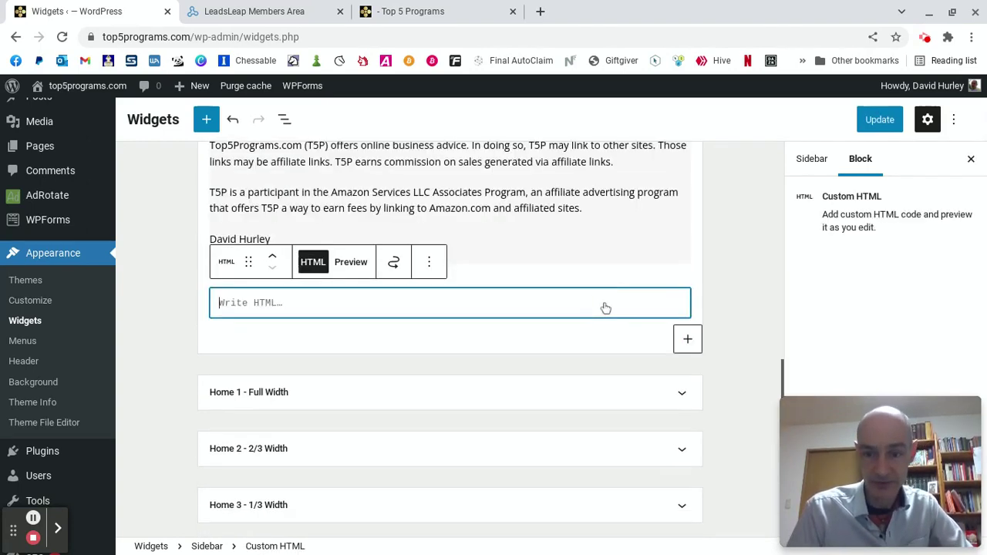
pyautogui.click(402, 295)
pyautogui.write('<script data-cfasync="false" >ll_r="hirohurl";ll_bc="#ffffff";ll_hc="#ff9900";ll_tc="#cc0000";ll_cc="#00ff00";ll_dc="#8891a8";ll_w="";ll_nf="0";ll_nc="1";ll_nh="0";ll_nm="0";ll_np="1";ll_pa="0";ll_nt="0";ll_wt="1";ll_fw="1";ll_n="4";ll_cl="43,49,52,53";ll_s="w"; </script><script data-cfasync="false" src="https://w.leadsleap.com/js.js"> </script>')
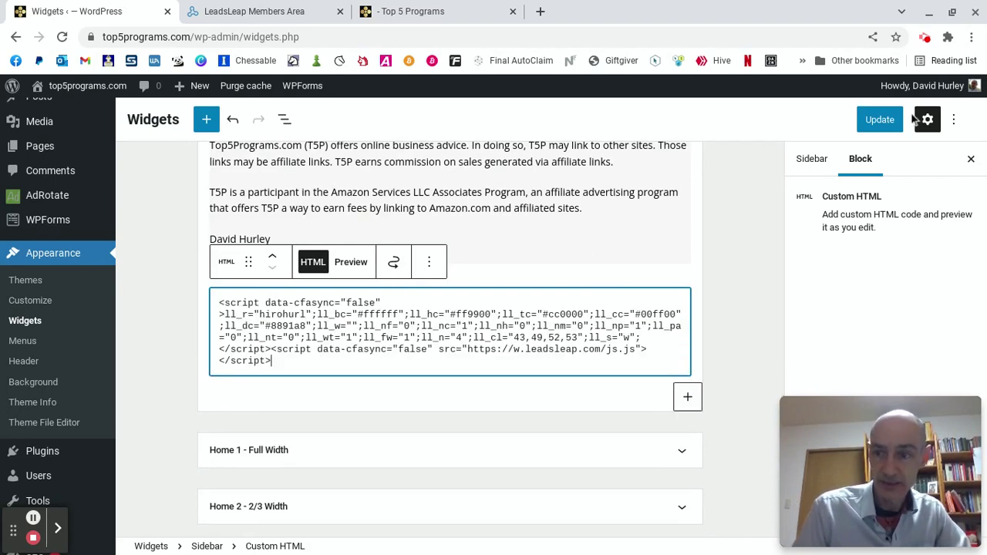
pyautogui.click(879, 120)
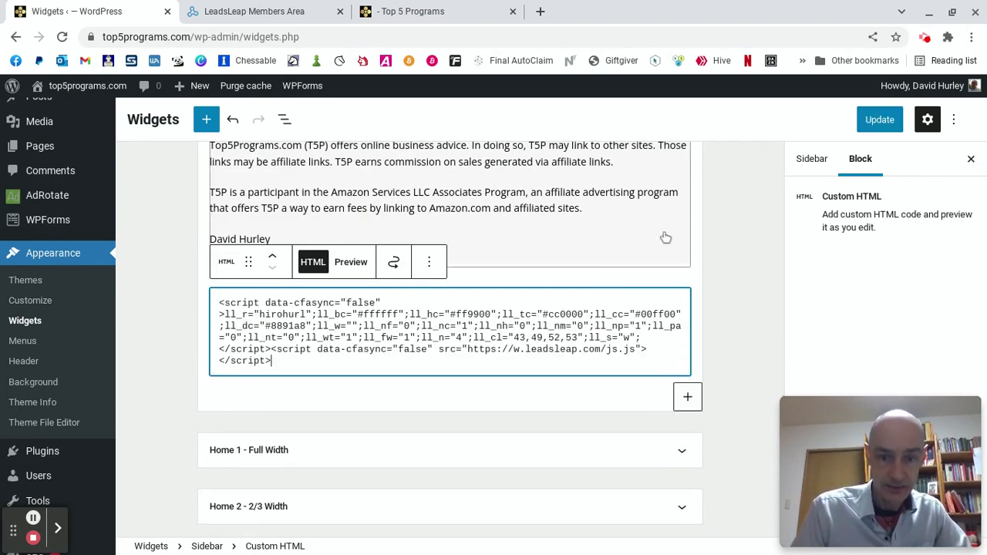
pyautogui.click(349, 263)
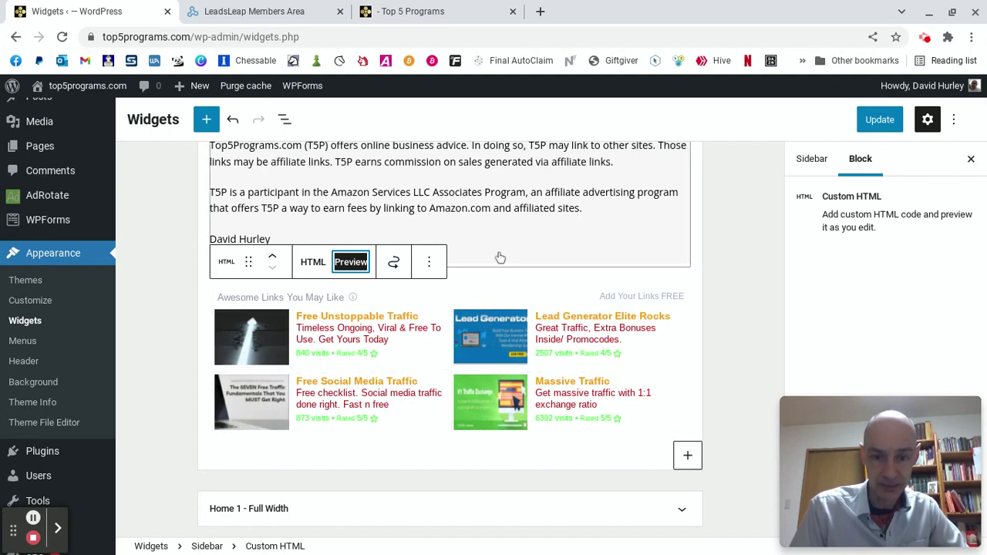
pyautogui.click(885, 121)
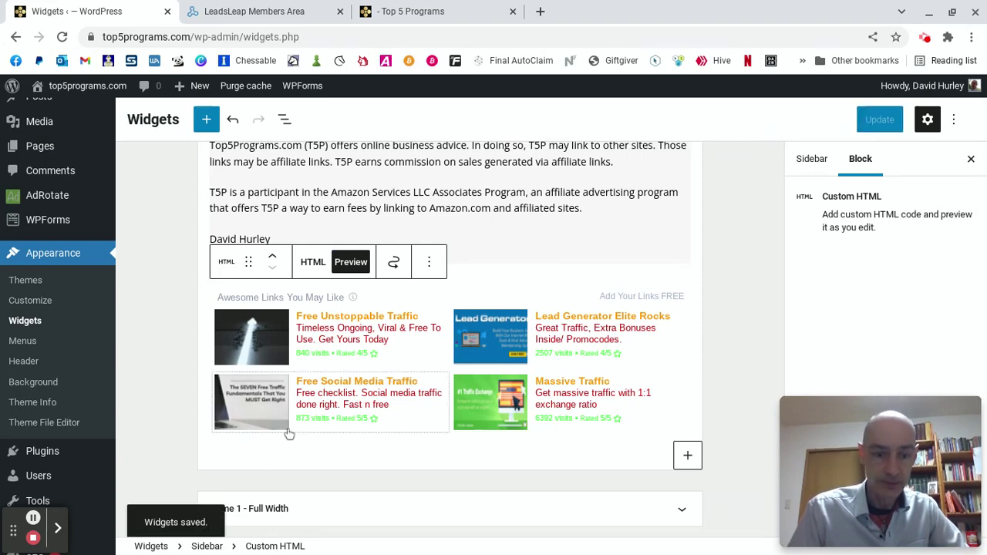
# - Reload the live Top 5 Programs homepage and scroll to the new 'Links You May Like' box with four ads
pyautogui.click(425, 11)
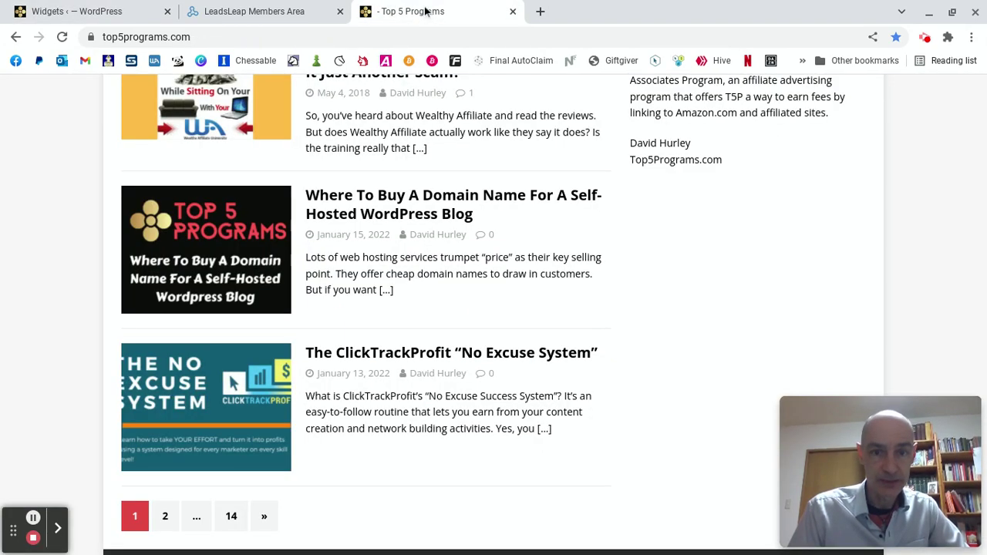
pyautogui.click(62, 37)
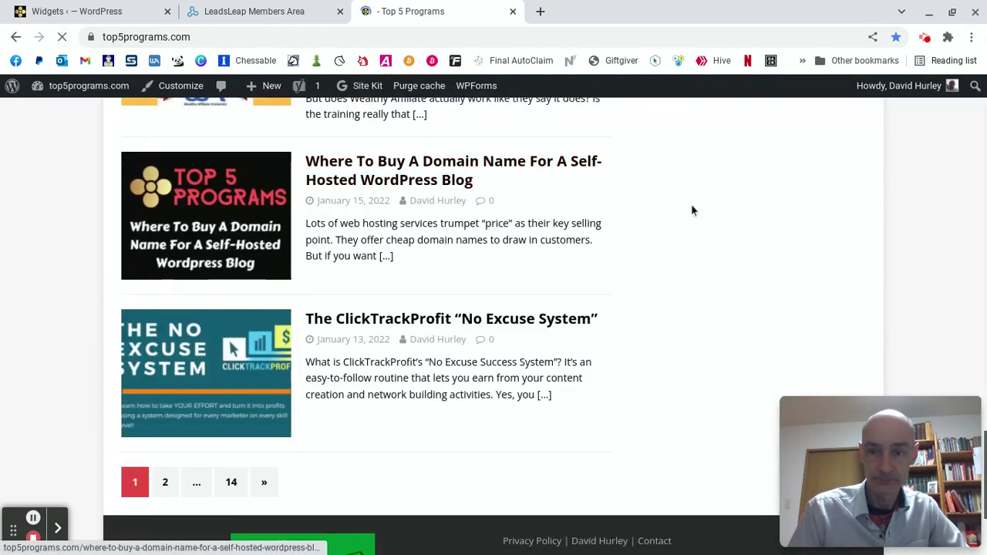
pyautogui.scroll(6, 691, 211)
pyautogui.scroll(-2, 692, 210)
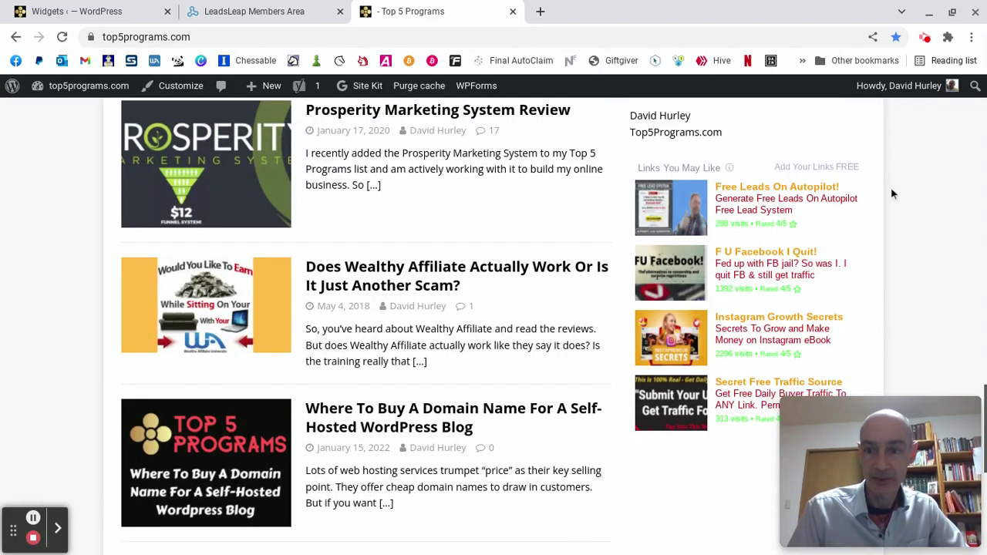
pyautogui.scroll(8, 892, 192)
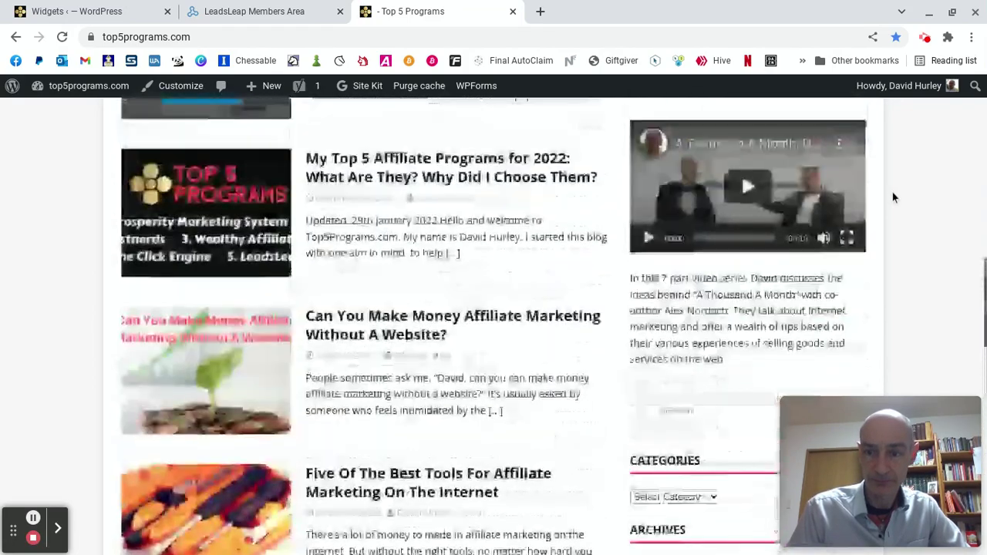
pyautogui.scroll(12, 892, 192)
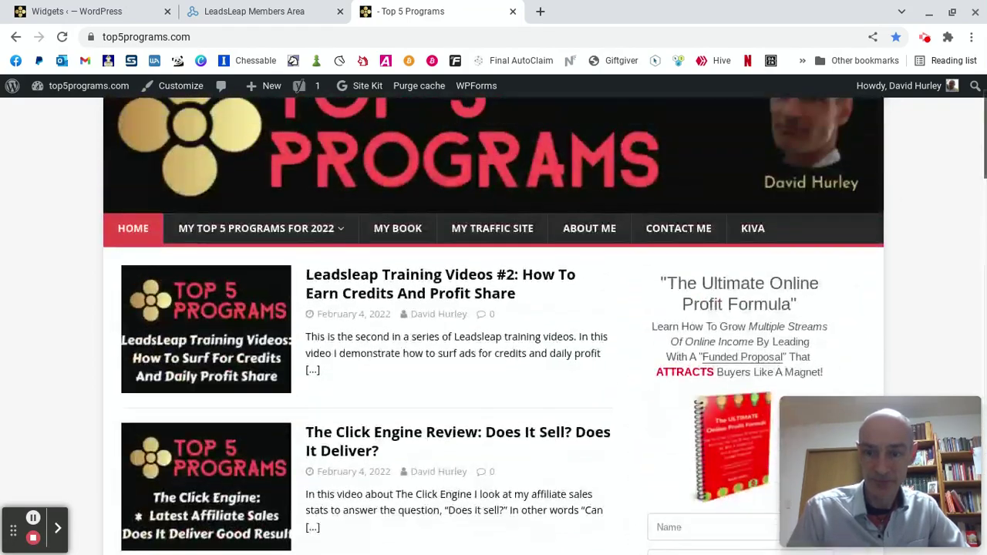
pyautogui.scroll(-7, 493, 324)
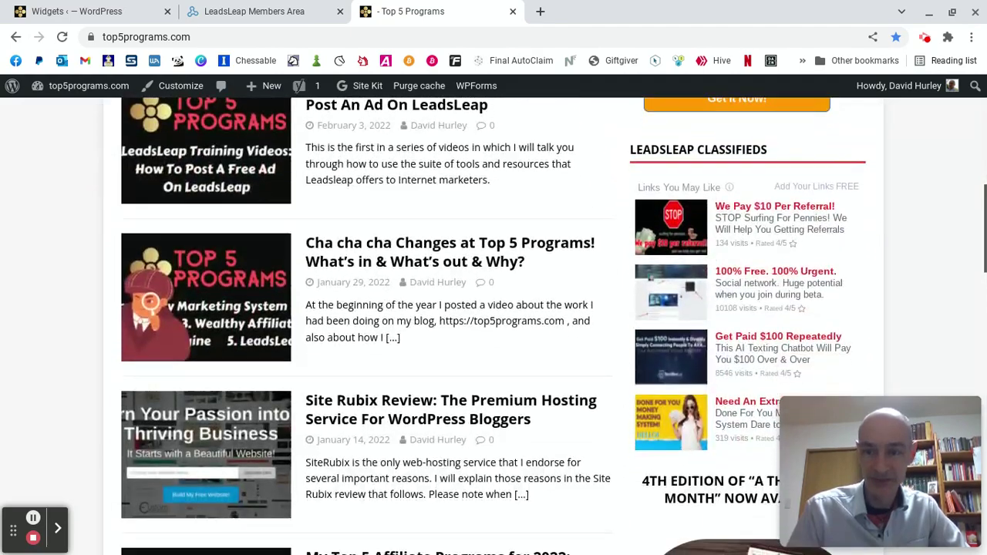
pyautogui.scroll(-4, 493, 324)
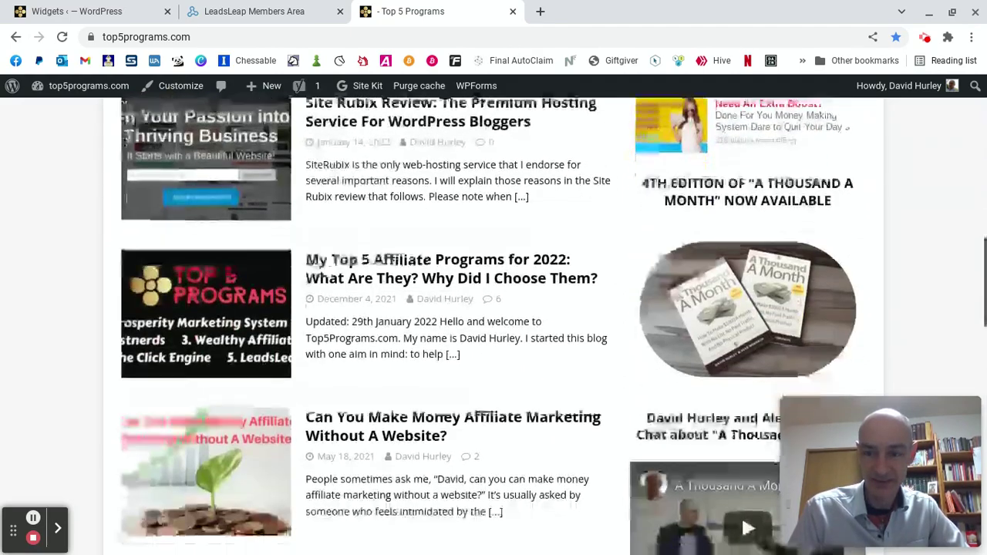
pyautogui.scroll(-10, 494, 324)
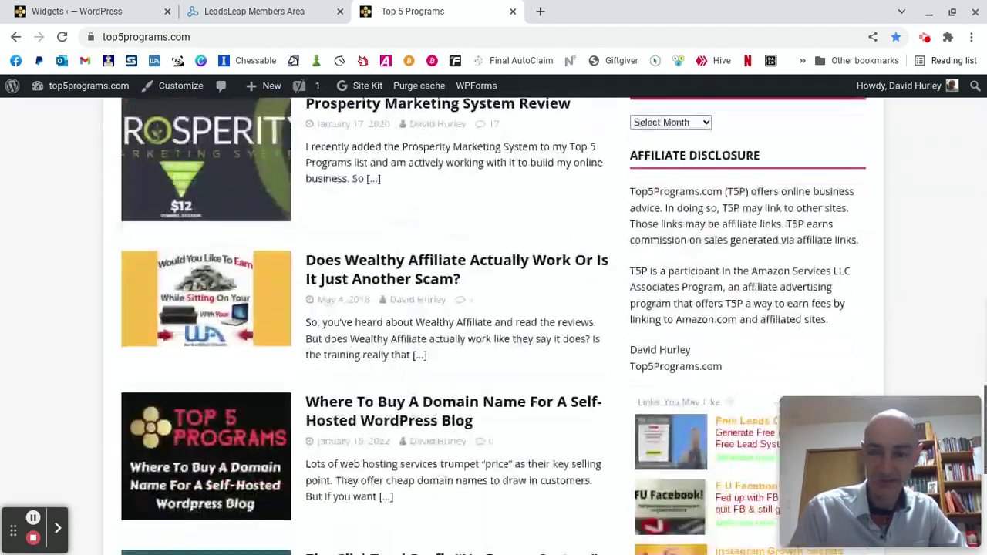
pyautogui.scroll(-4, 494, 324)
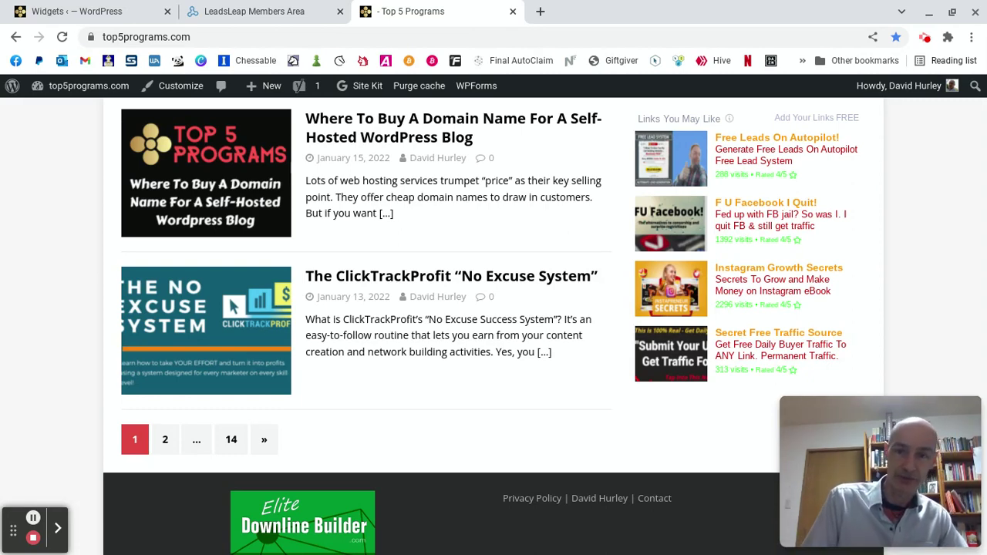
# - Download the LeadsLeap PPC Ad Widget WordPress plugin zip into the Downloads folder
pyautogui.click(284, 12)
pyautogui.scroll(-1, 609, 197)
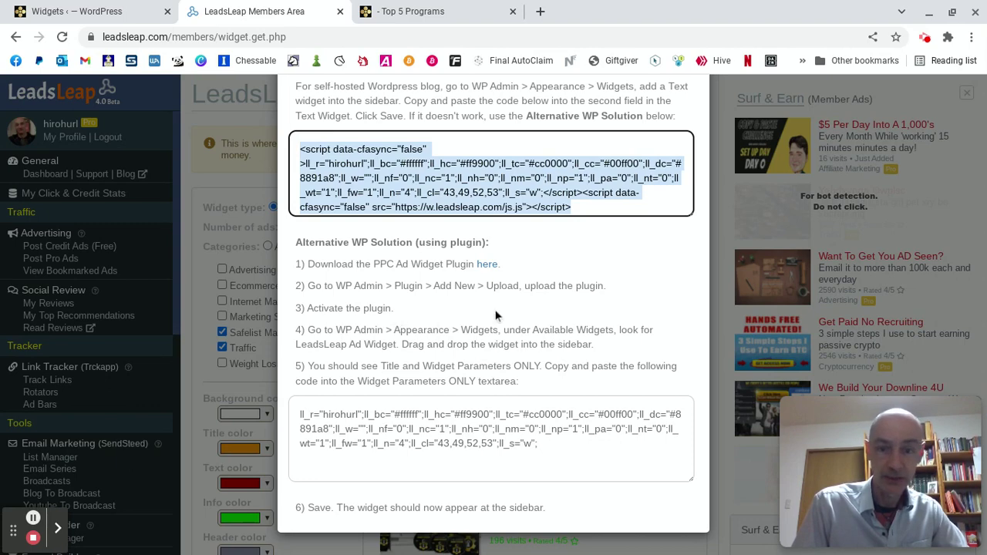
pyautogui.scroll(2, 495, 314)
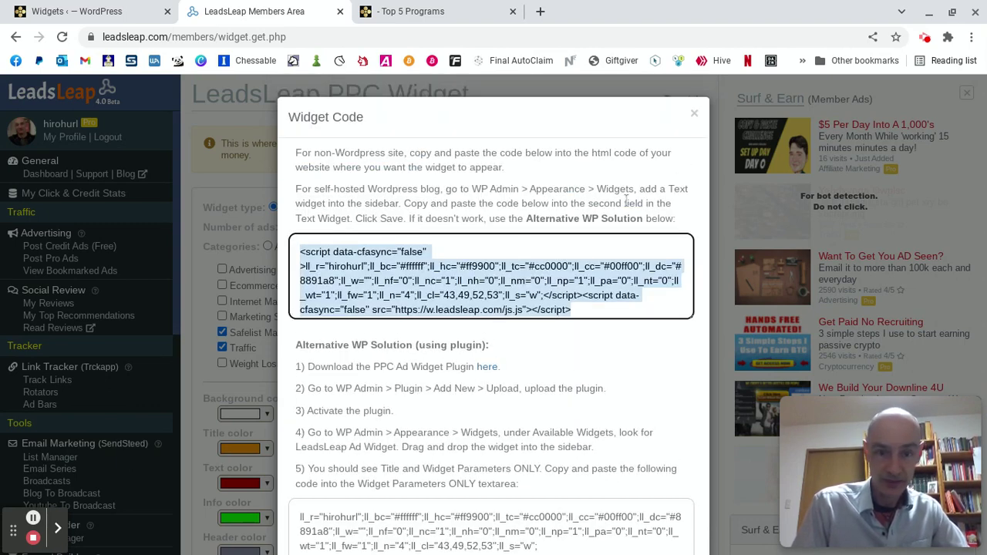
pyautogui.scroll(-1, 552, 202)
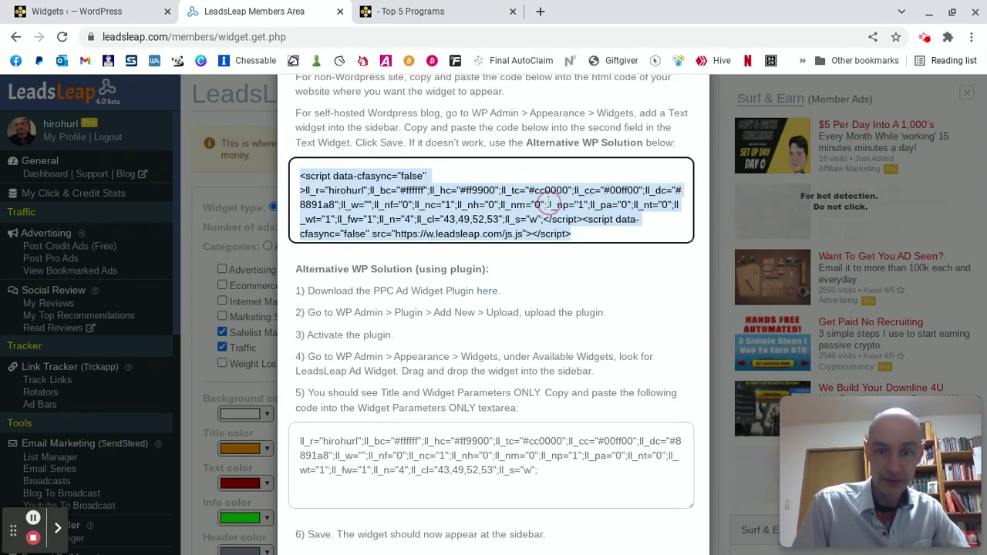
pyautogui.click(548, 203)
pyautogui.scroll(-1, 546, 224)
pyautogui.scroll(-1, 545, 269)
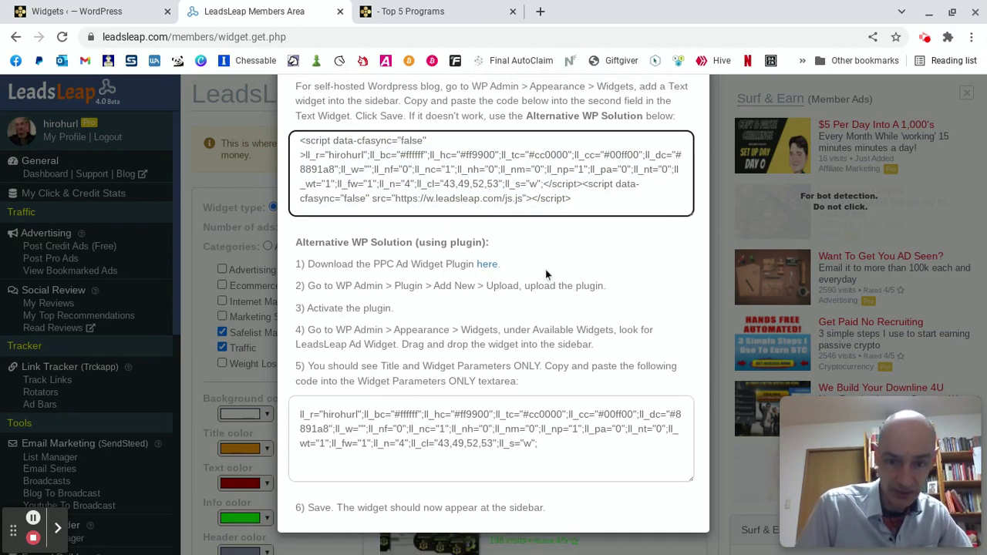
pyautogui.click(488, 264)
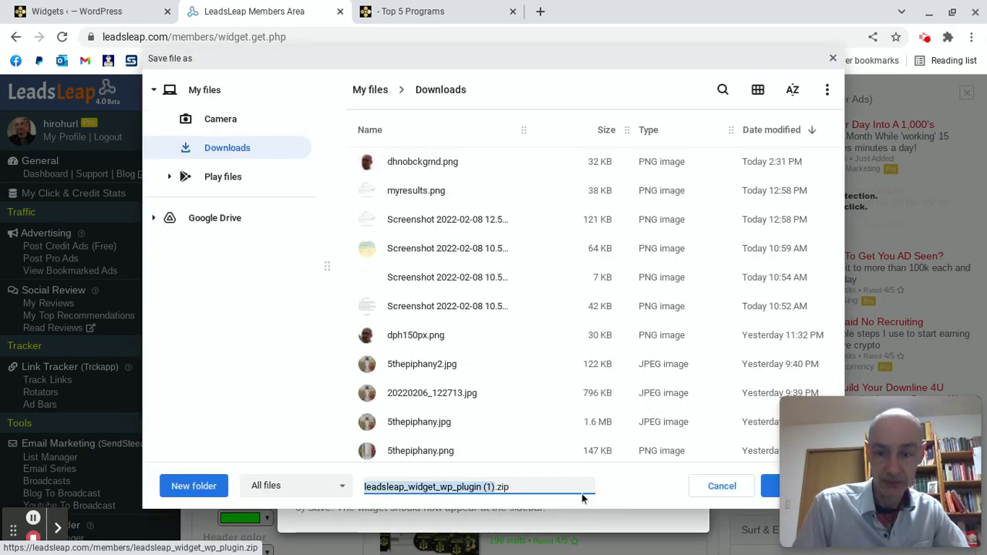
pyautogui.click(769, 487)
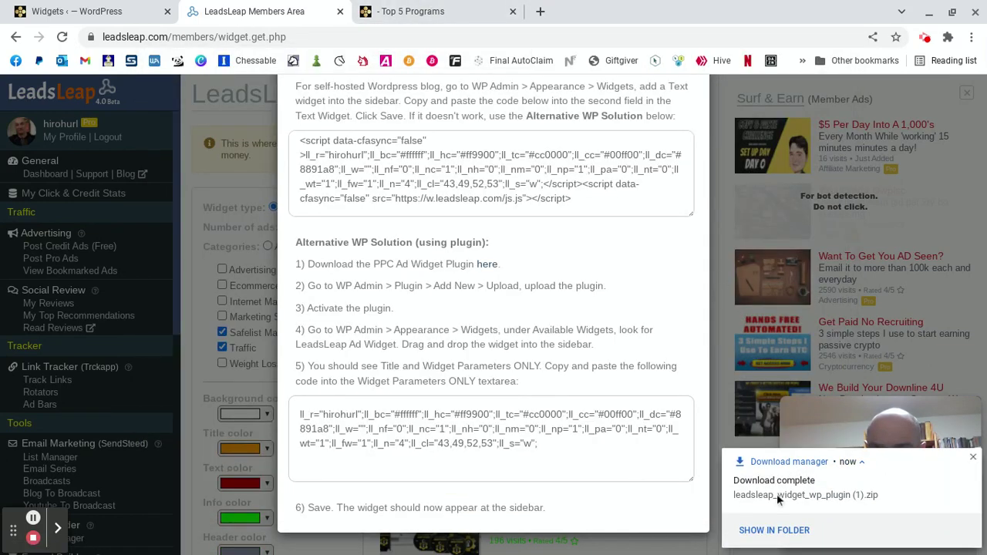
# - In Plugins > Add New > Upload Plugin, choose leadsleap_widget_wp_plugin.zip from Downloads
pyautogui.click(100, 10)
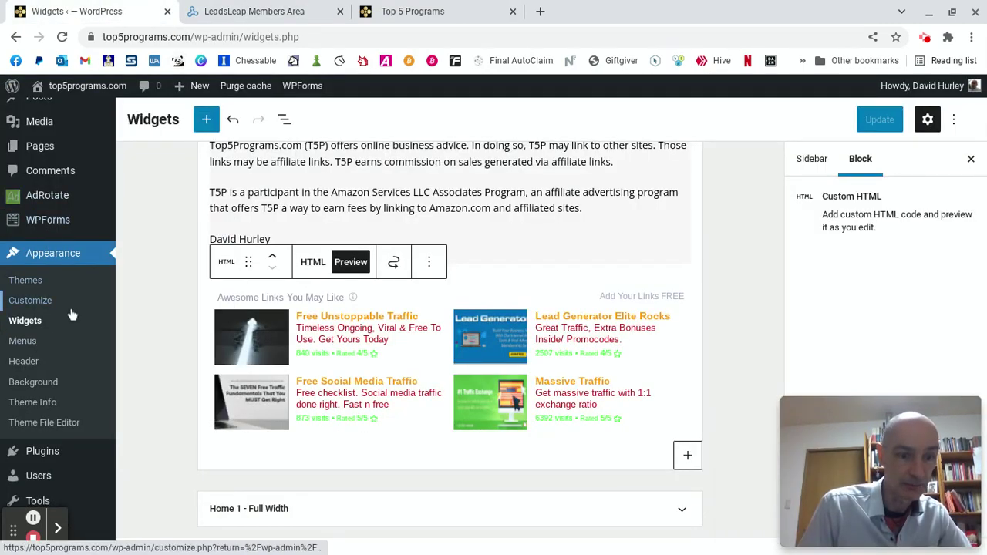
pyautogui.click(42, 453)
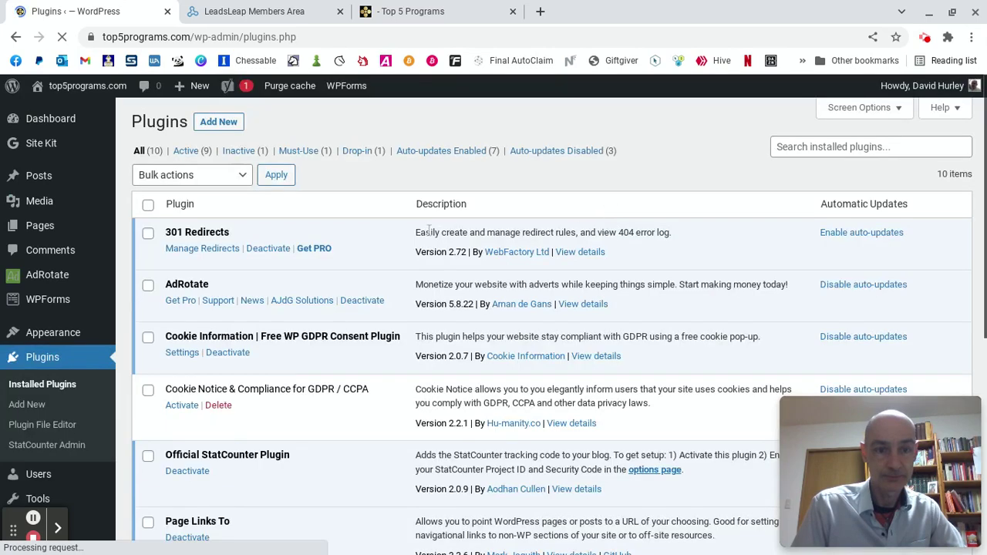
pyautogui.click(216, 124)
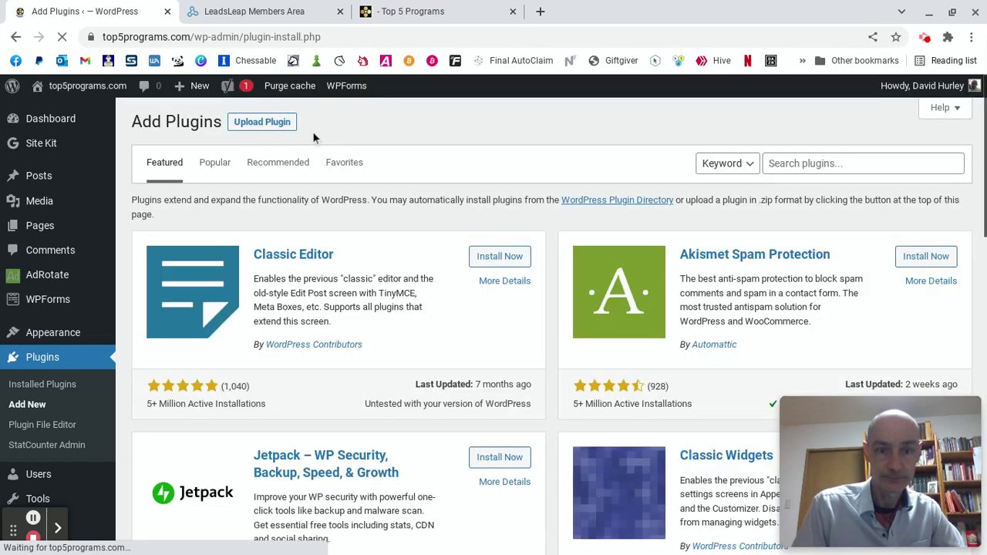
pyautogui.click(262, 122)
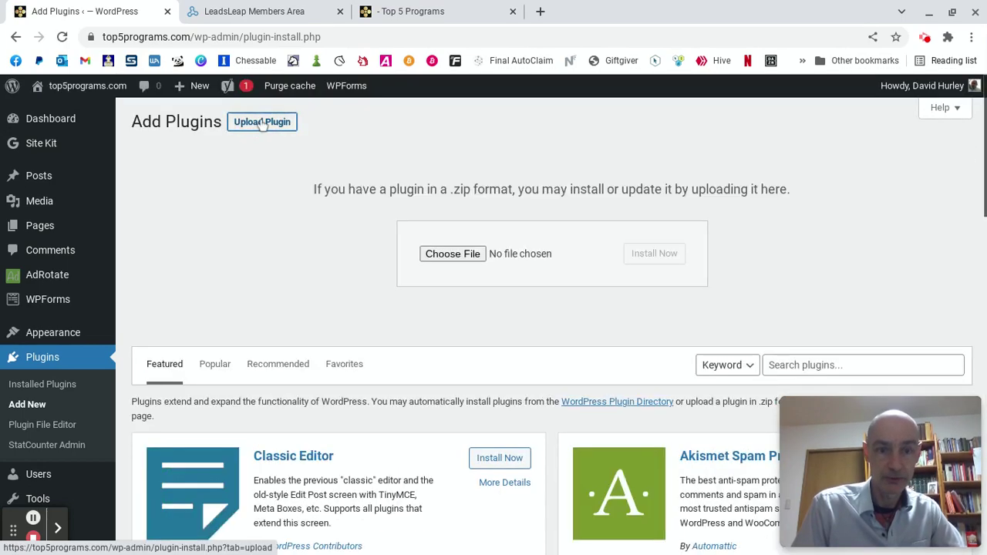
pyautogui.click(450, 253)
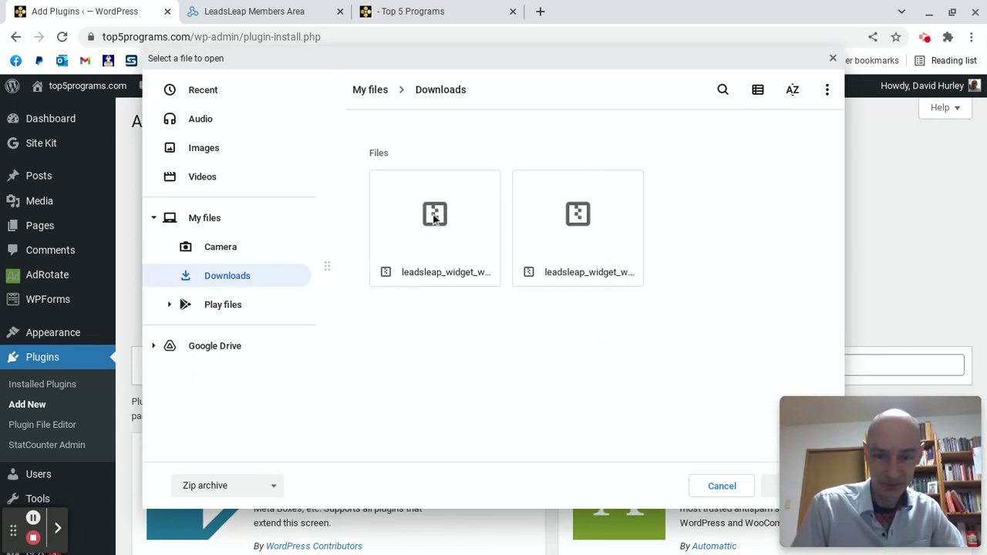
pyautogui.click(582, 222)
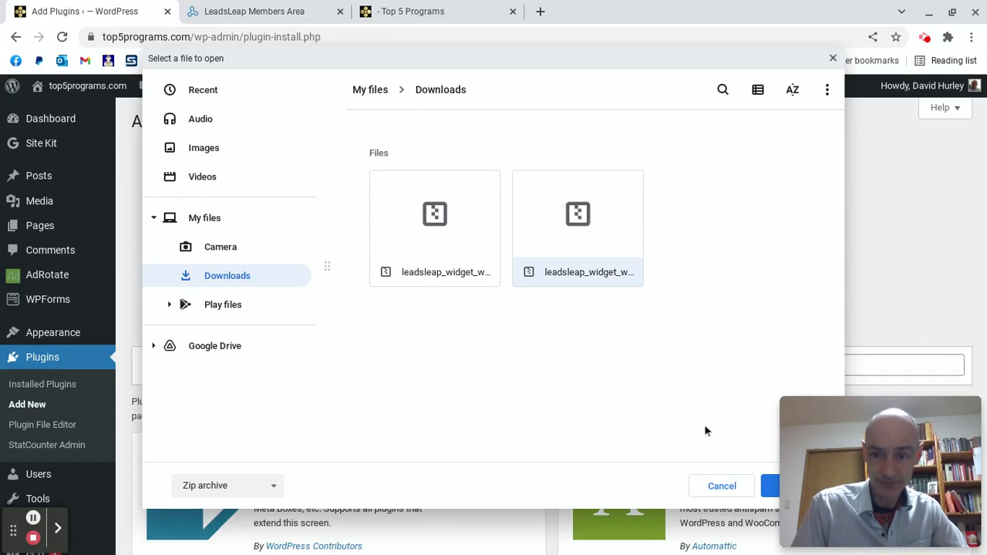
pyautogui.click(765, 486)
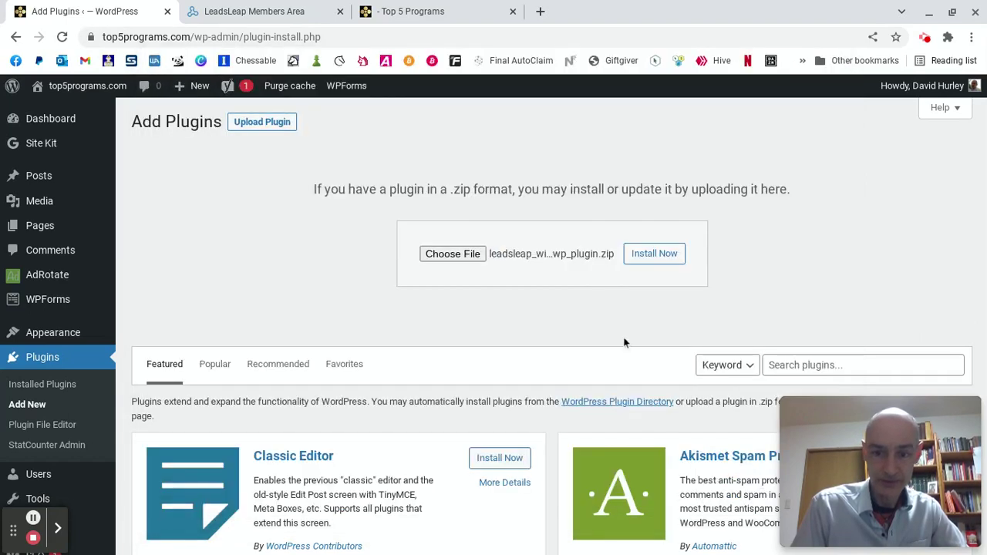
# - Install and activate the LeadsLeap Ad Widget plugin 7.2, then go to Appearance > Widgets
pyautogui.click(660, 249)
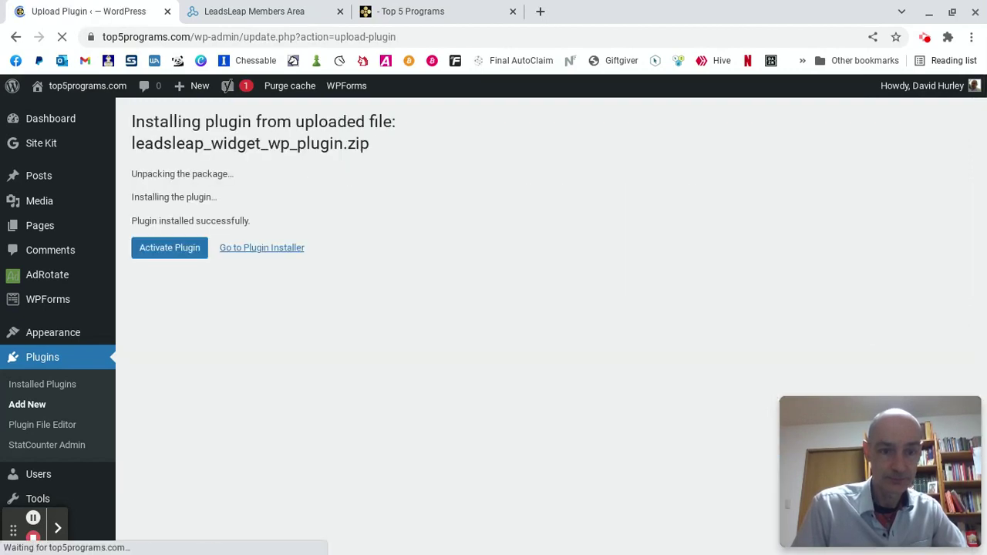
pyautogui.click(178, 254)
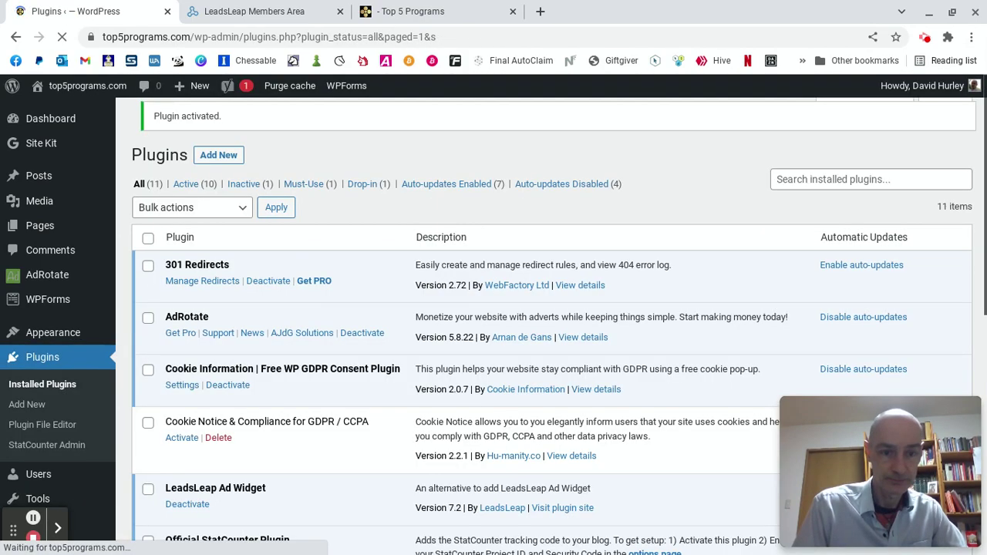
pyautogui.scroll(-4, 373, 199)
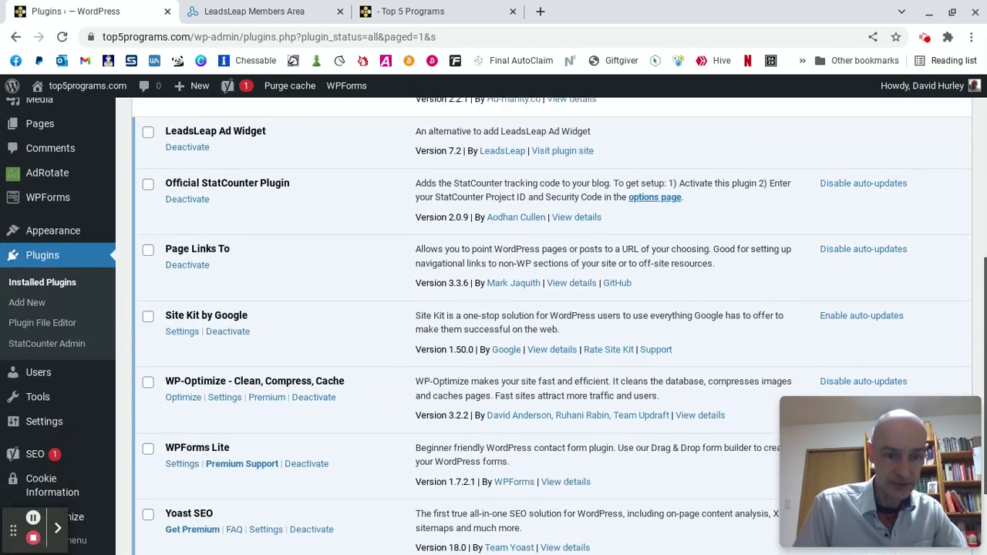
pyautogui.scroll(1, 486, 324)
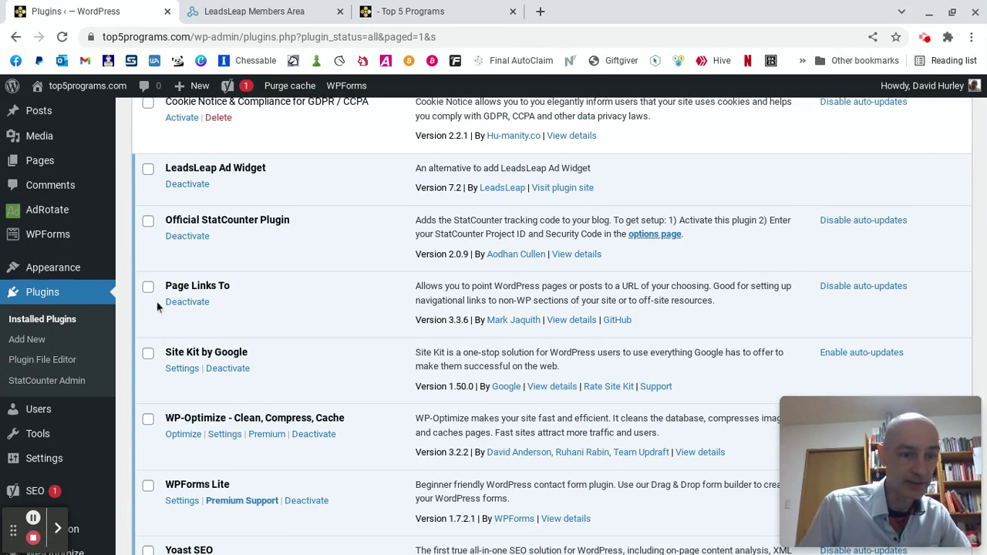
pyautogui.moveTo(68, 272)
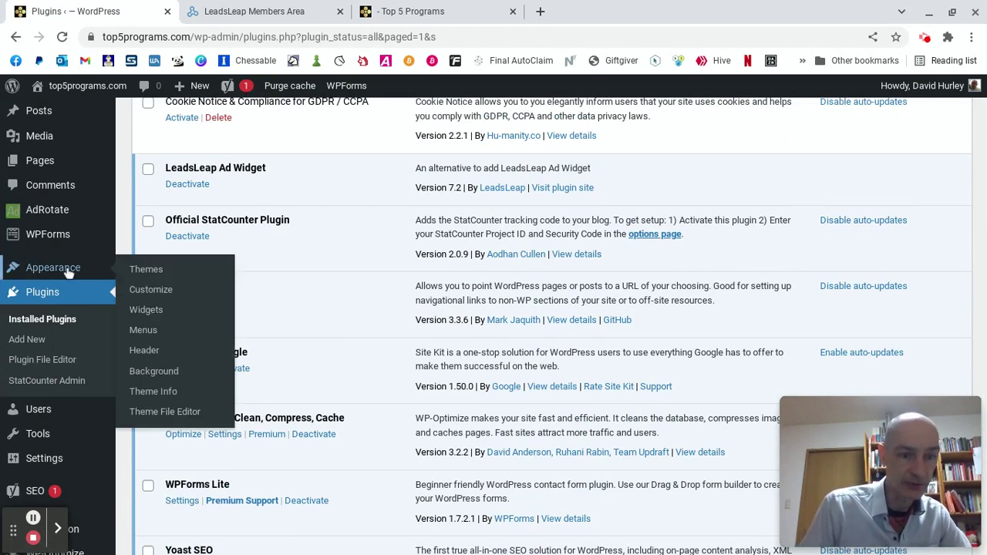
pyautogui.click(150, 312)
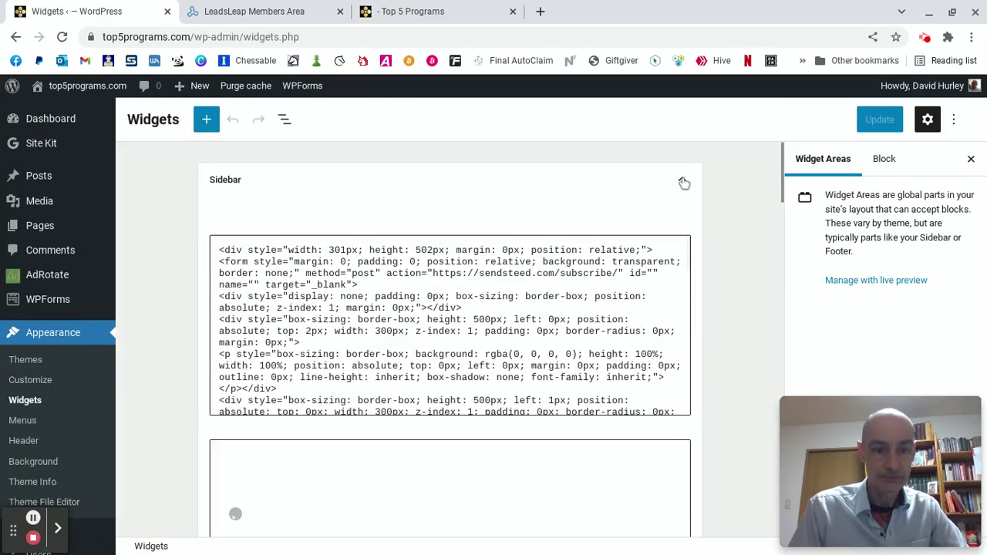
# - Insert a LeadsLeap Ad Widget block, found by searching 'lea', into Footer 2 - 1/4 Width
pyautogui.scroll(-1, 750, 224)
pyautogui.scroll(-10, 750, 224)
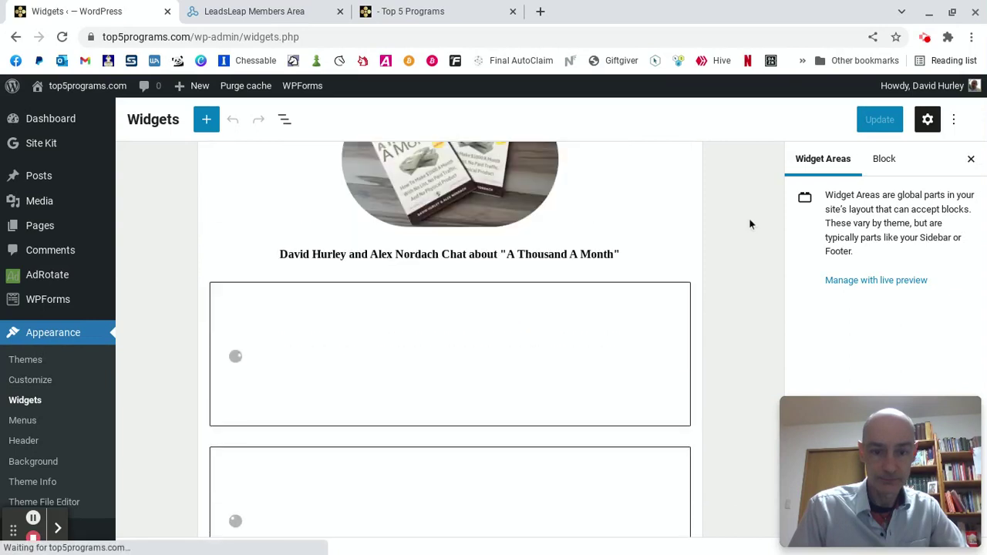
pyautogui.scroll(-5, 465, 233)
pyautogui.scroll(2, 465, 233)
pyautogui.scroll(-2, 465, 233)
pyautogui.click(682, 330)
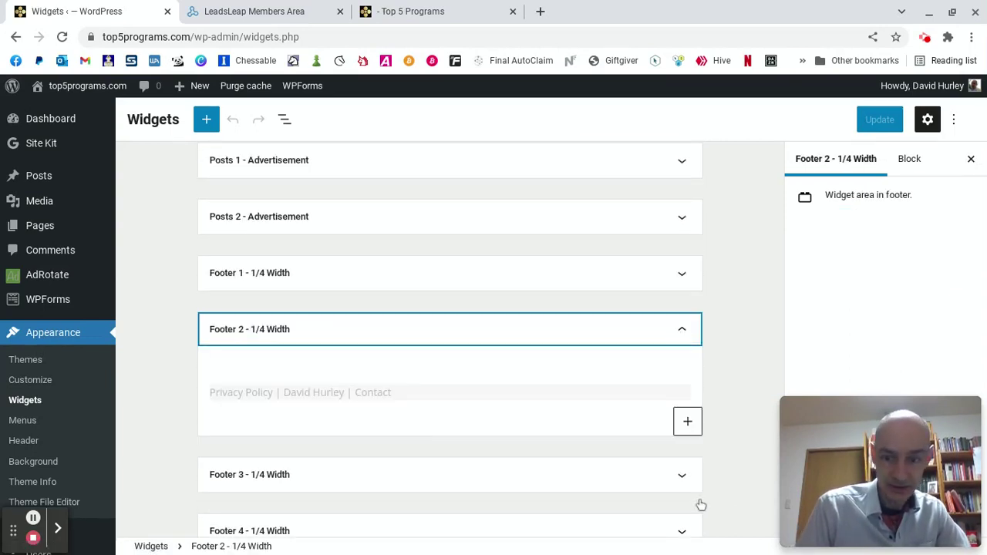
pyautogui.click(686, 422)
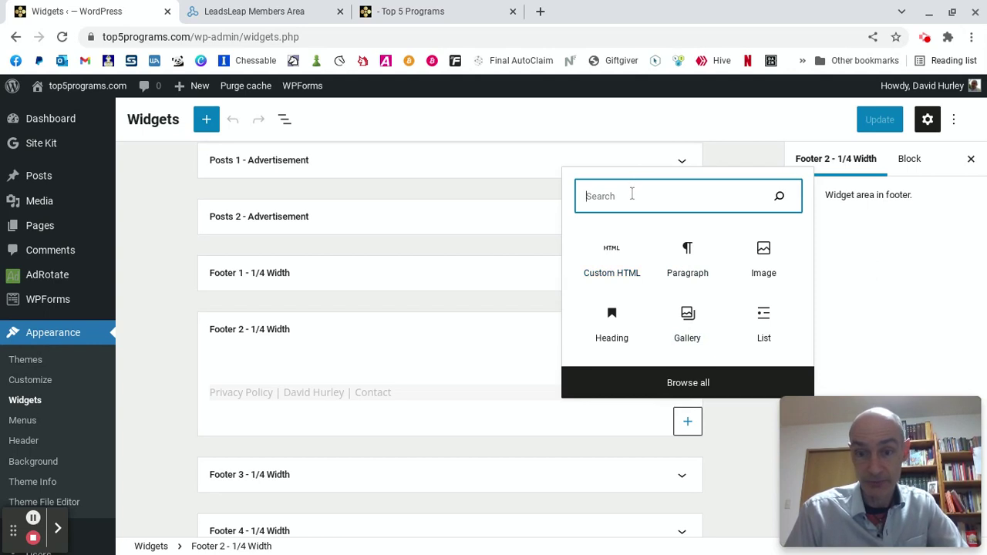
pyautogui.write('l')
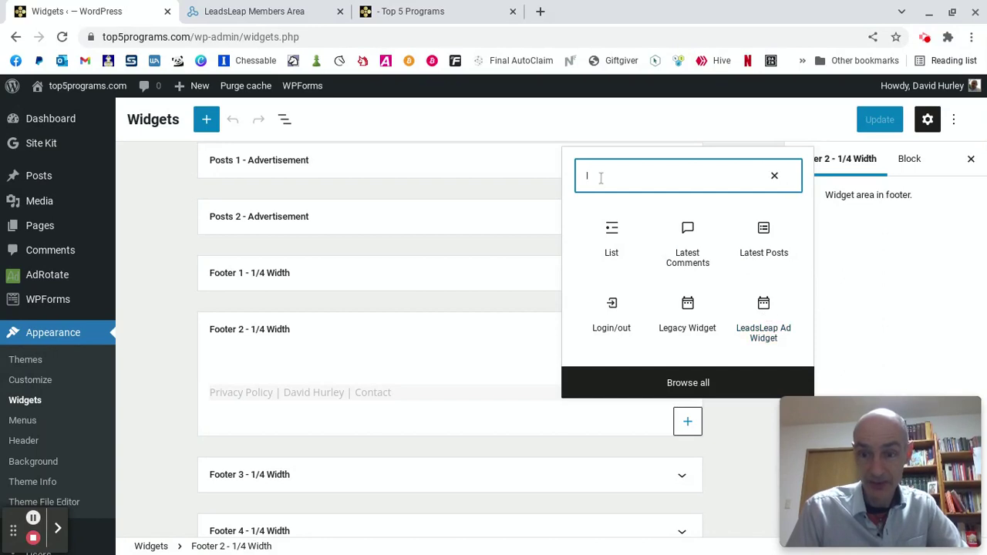
pyautogui.write('ea')
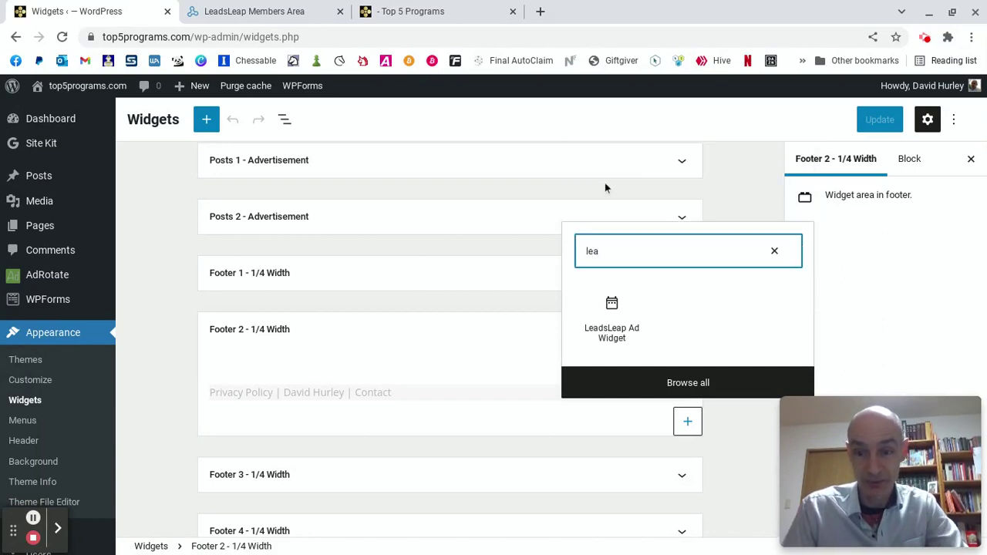
pyautogui.click(611, 307)
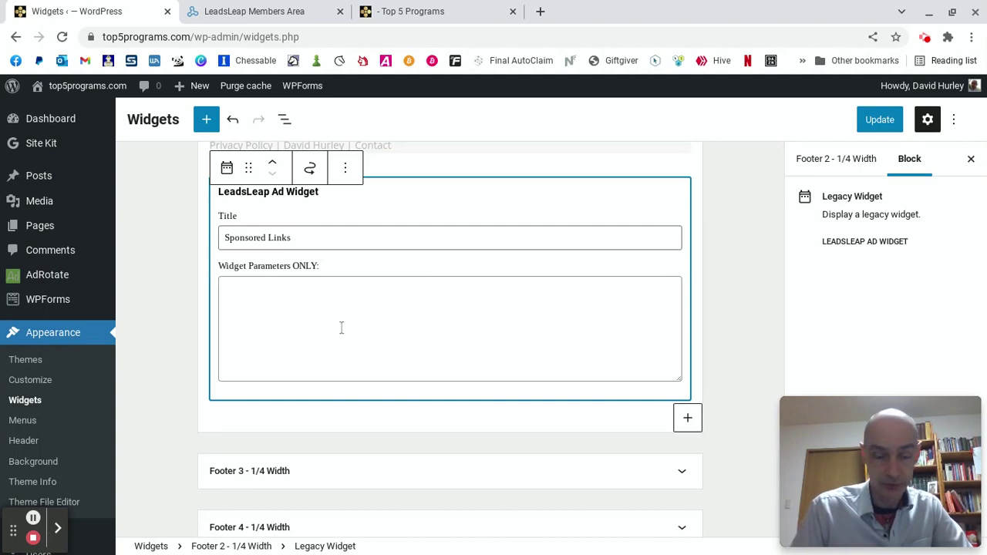
# - Regenerate the LeadsLeap PPC widget code with Number of ads set to 2
pyautogui.click(283, 9)
pyautogui.scroll(2, 497, 293)
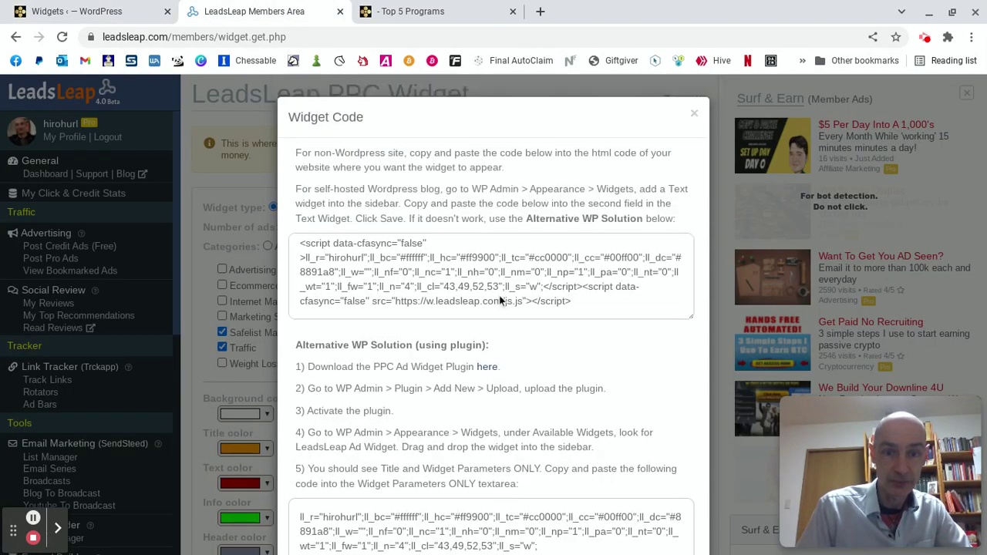
pyautogui.click(694, 118)
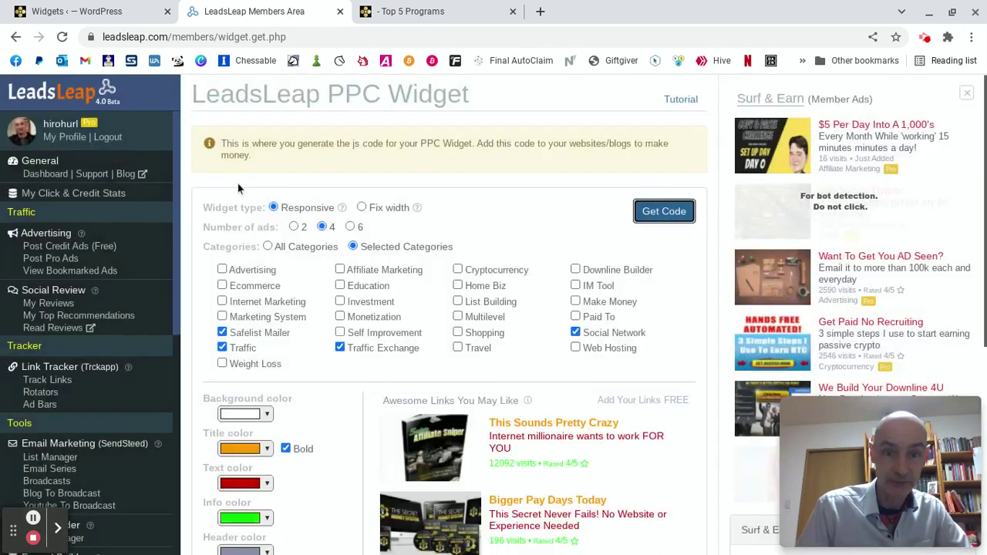
pyautogui.scroll(-5, 110, 249)
pyautogui.scroll(-1, 108, 246)
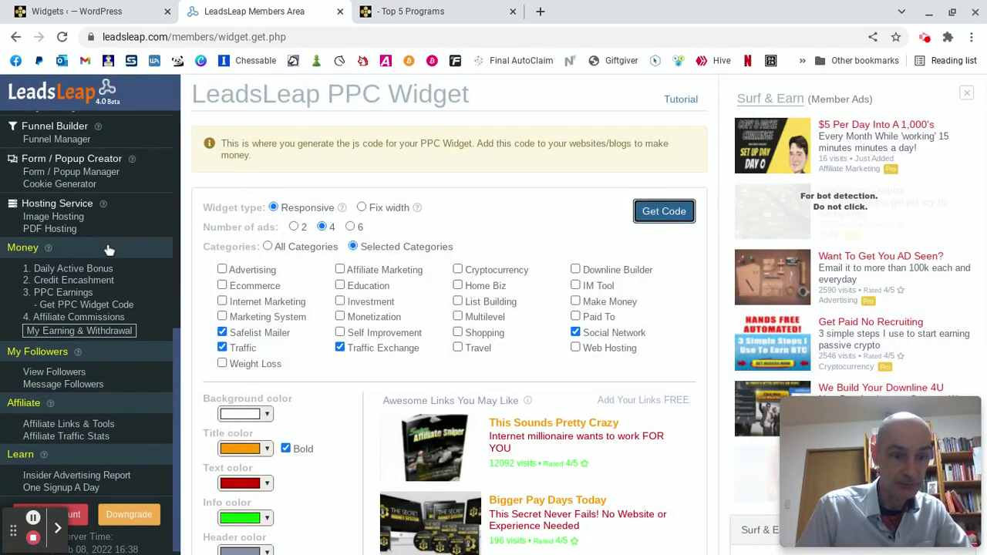
pyautogui.click(83, 304)
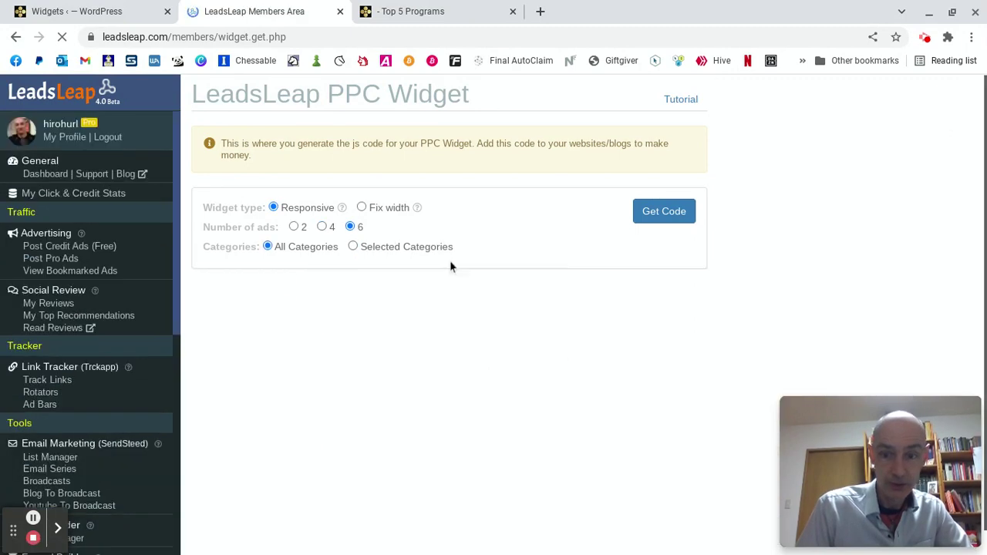
pyautogui.scroll(-1, 487, 246)
pyautogui.scroll(-1, 487, 244)
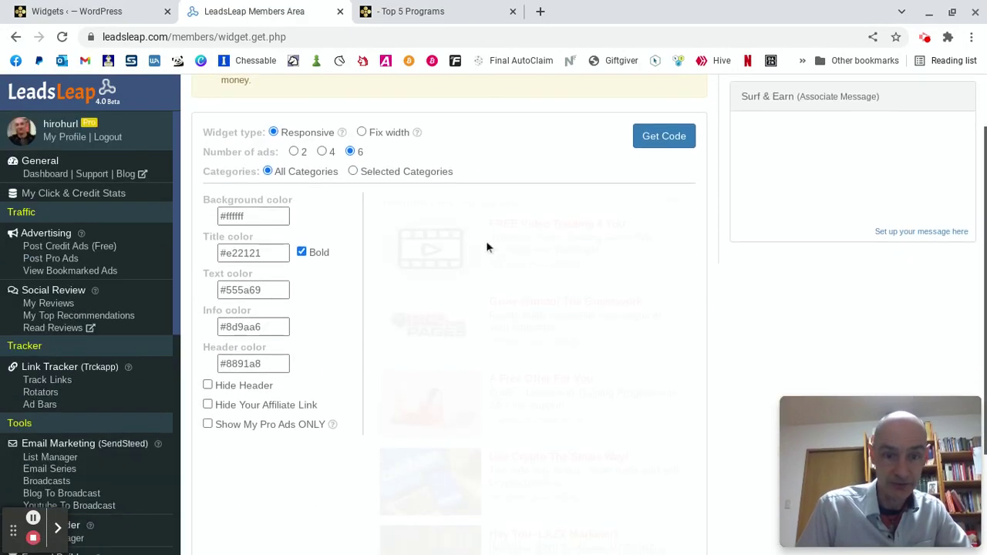
pyautogui.click(293, 141)
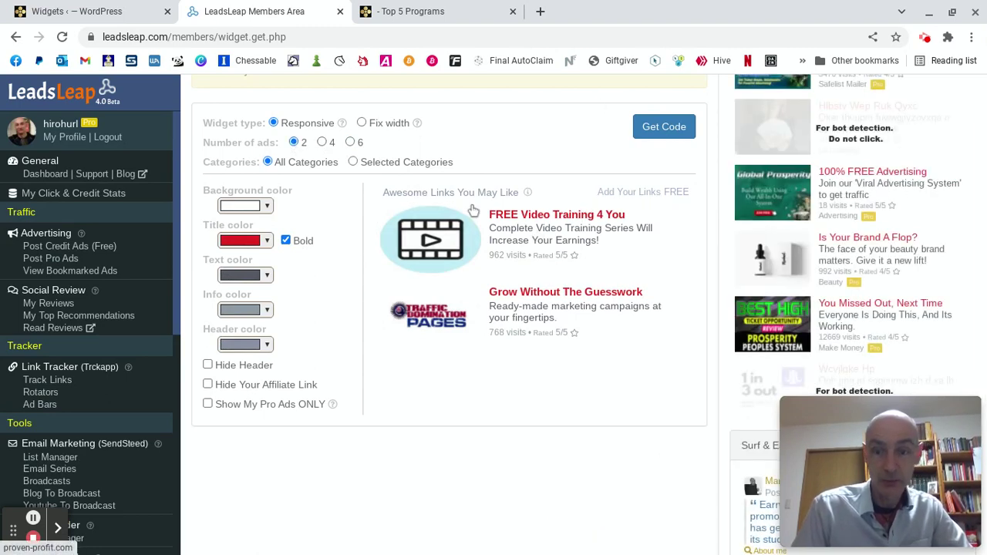
pyautogui.click(678, 128)
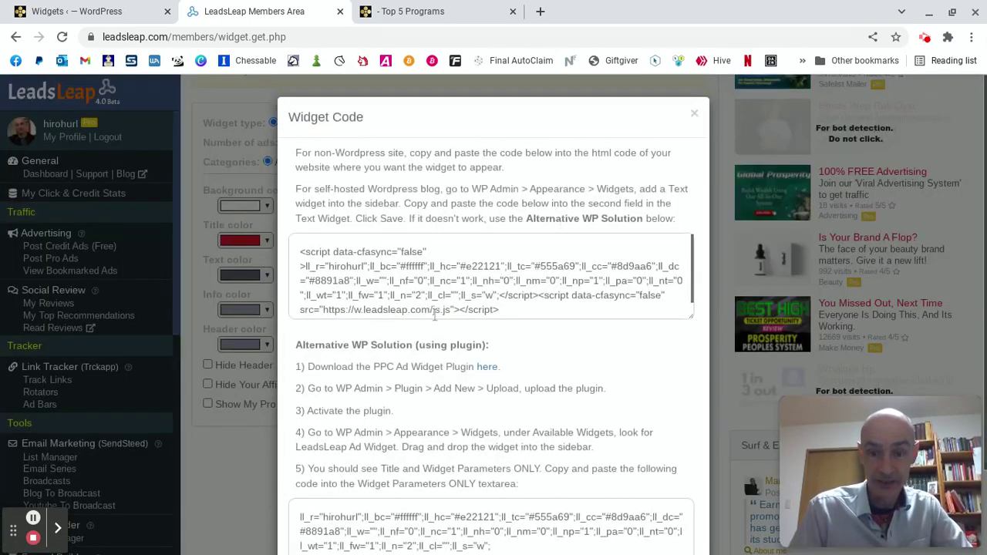
# - Select and copy the Widget Parameters text for the WordPress footer widget
pyautogui.click(529, 305)
pyautogui.scroll(-1, 529, 304)
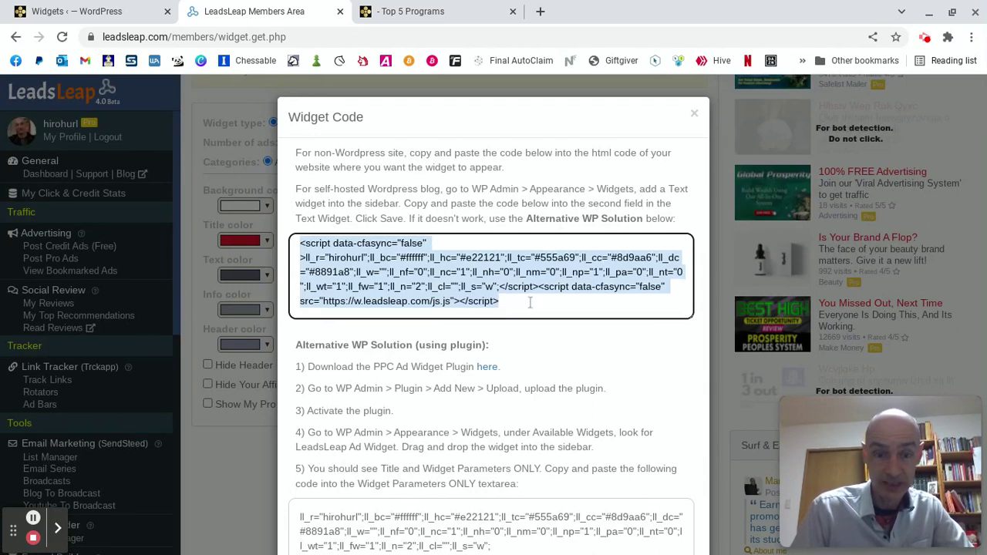
pyautogui.scroll(-2, 572, 357)
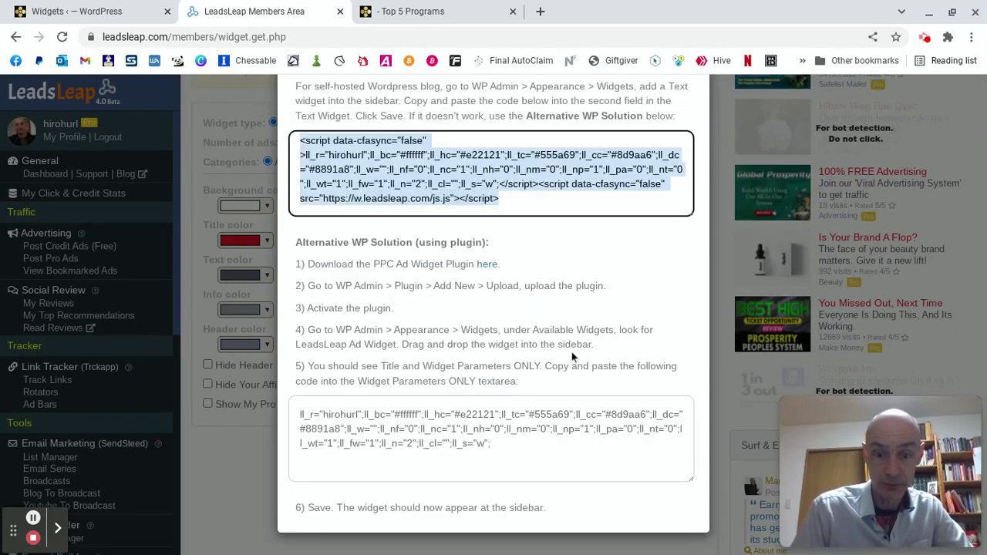
pyautogui.click(508, 447)
pyautogui.moveTo(509, 447); pyautogui.dragTo(339, 401)
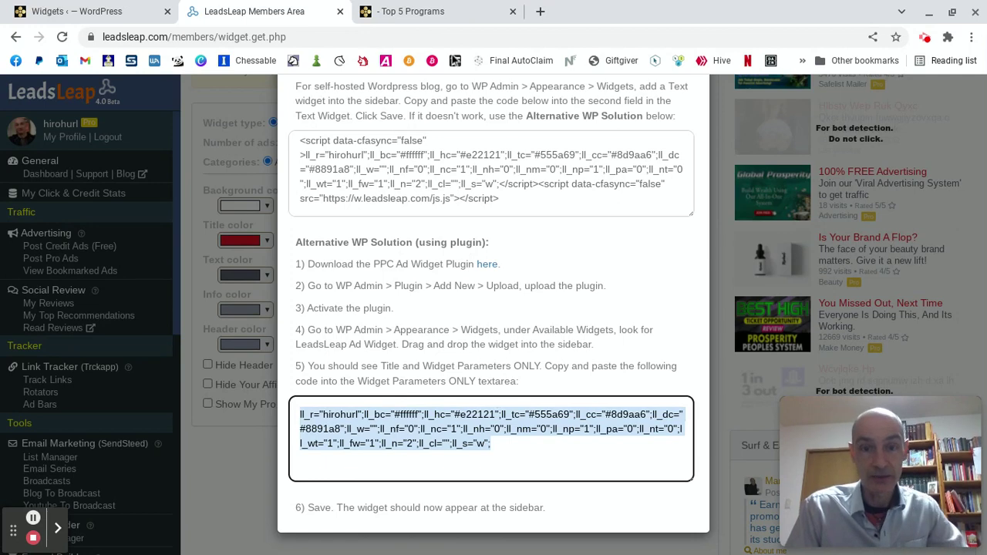
pyautogui.click(437, 10)
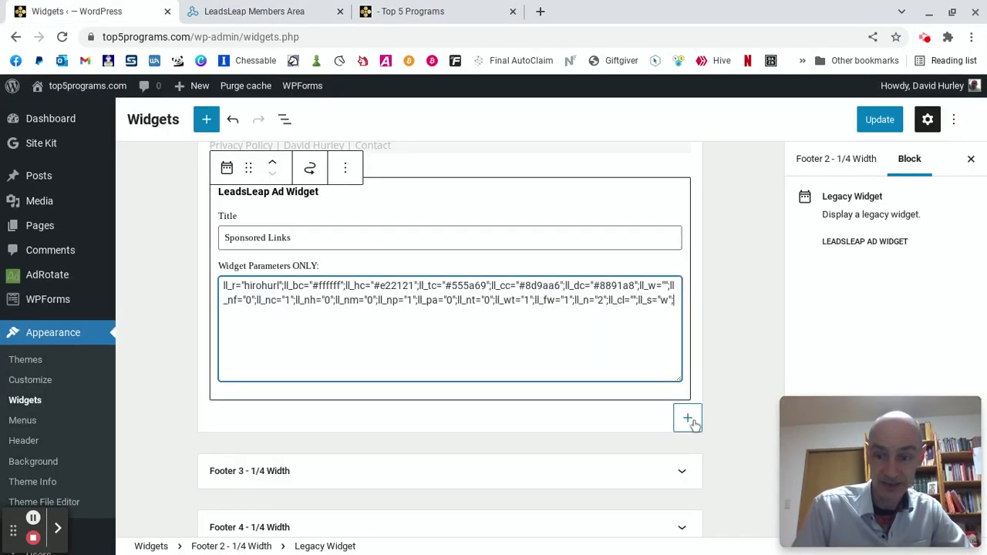
# - Update the WordPress widgets so the Sponsored Links footer widget previews two LeadsLeap ads
pyautogui.click(880, 119)
pyautogui.click(345, 167)
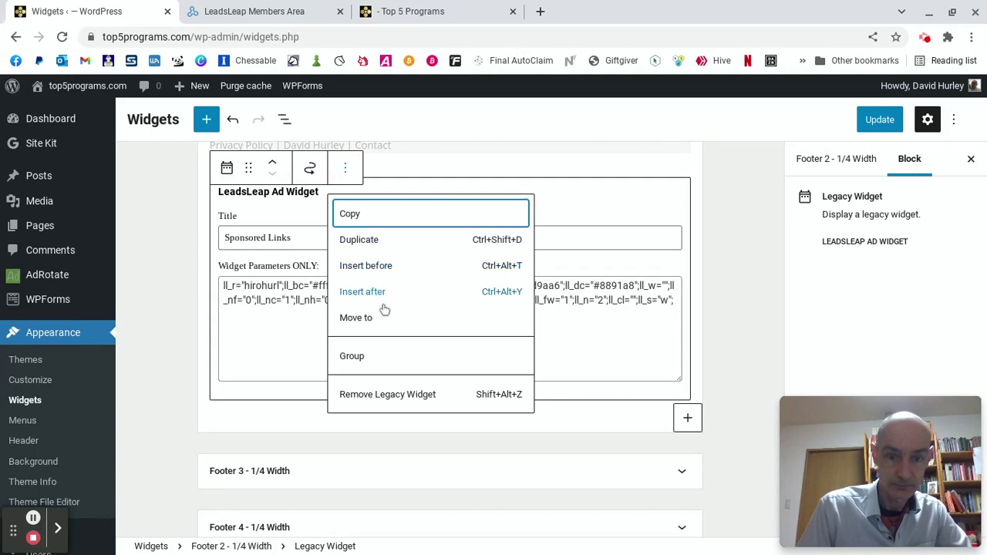
pyautogui.click(456, 154)
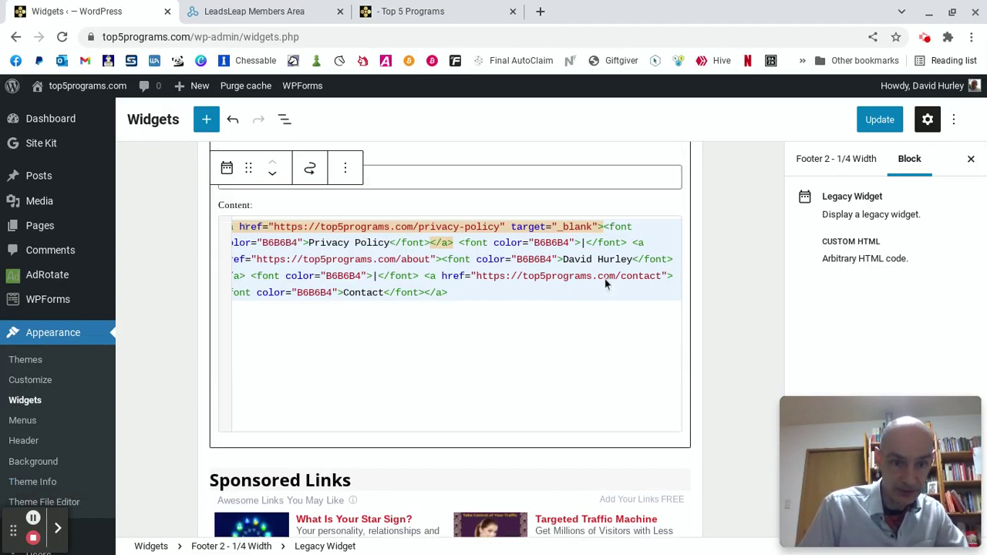
pyautogui.scroll(-2, 604, 282)
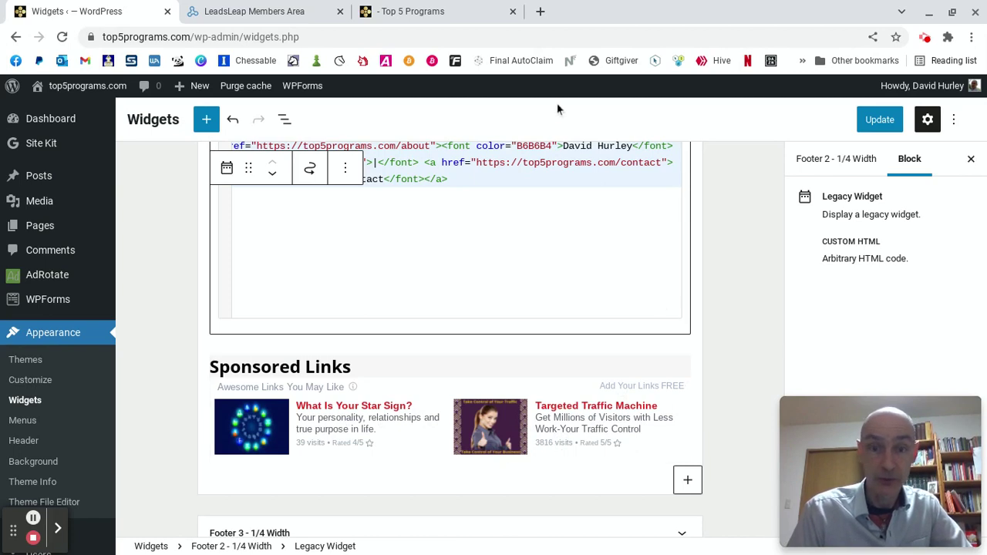
pyautogui.click(881, 120)
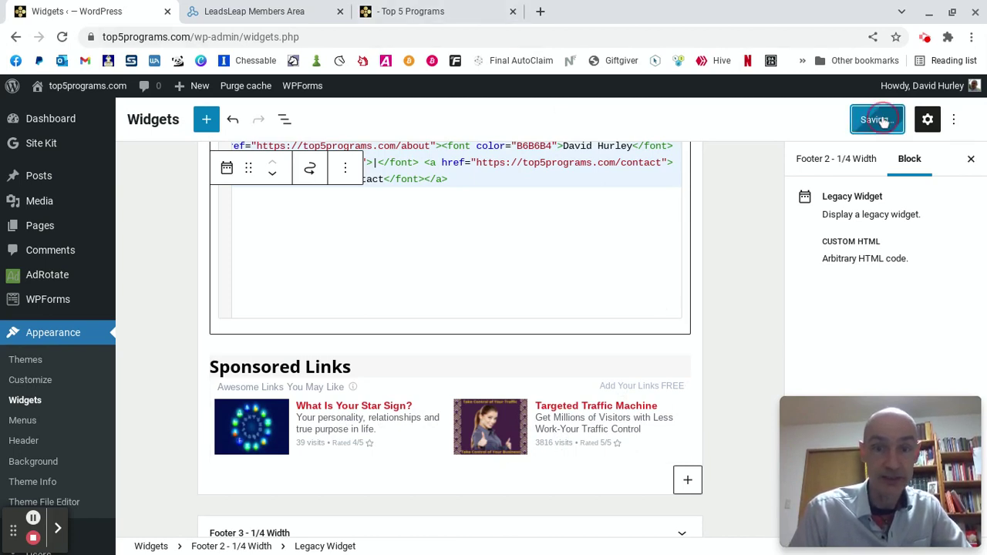
# - Reload the live top5programs.com blog and check the footer's two-ad Sponsored Links box
pyautogui.click(411, 12)
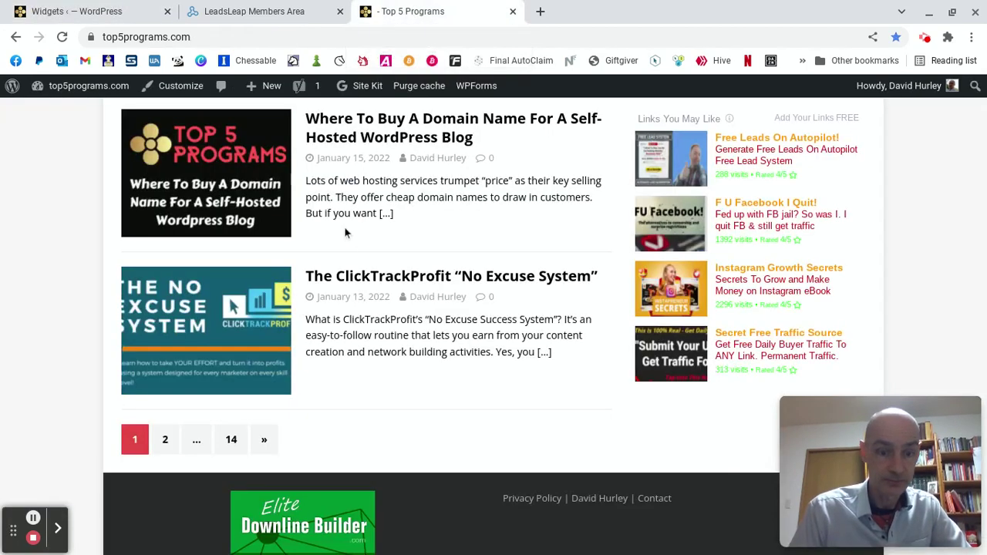
pyautogui.scroll(-2, 355, 243)
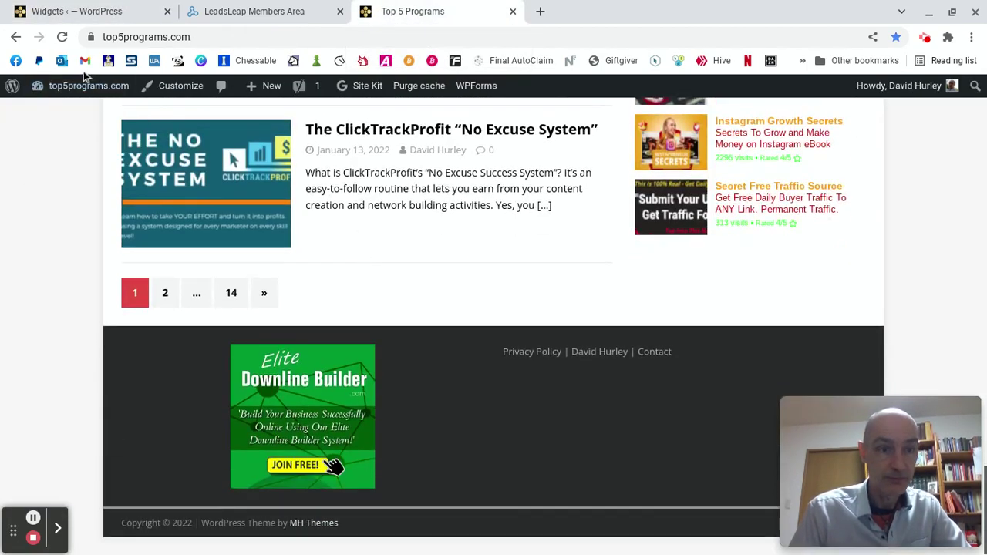
pyautogui.click(63, 37)
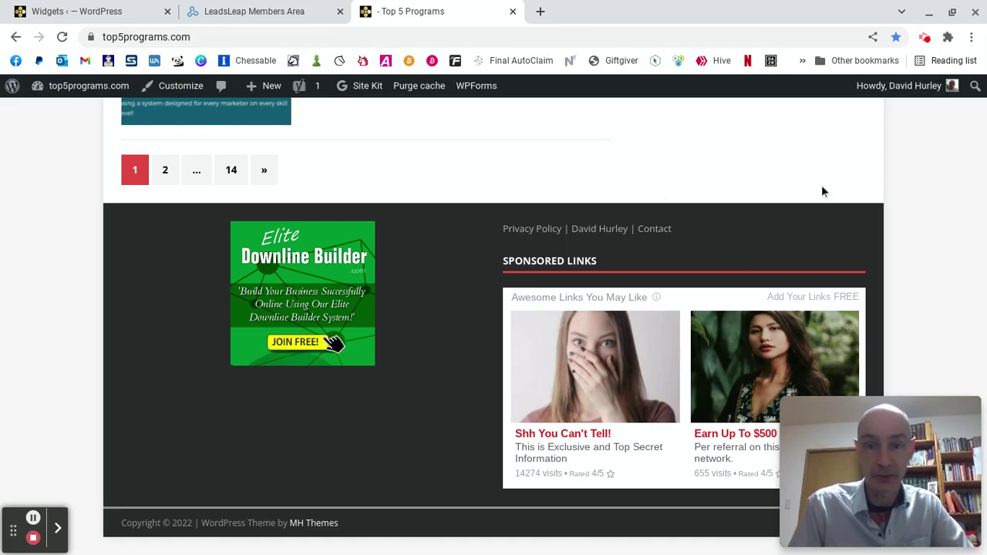
pyautogui.scroll(7, 821, 185)
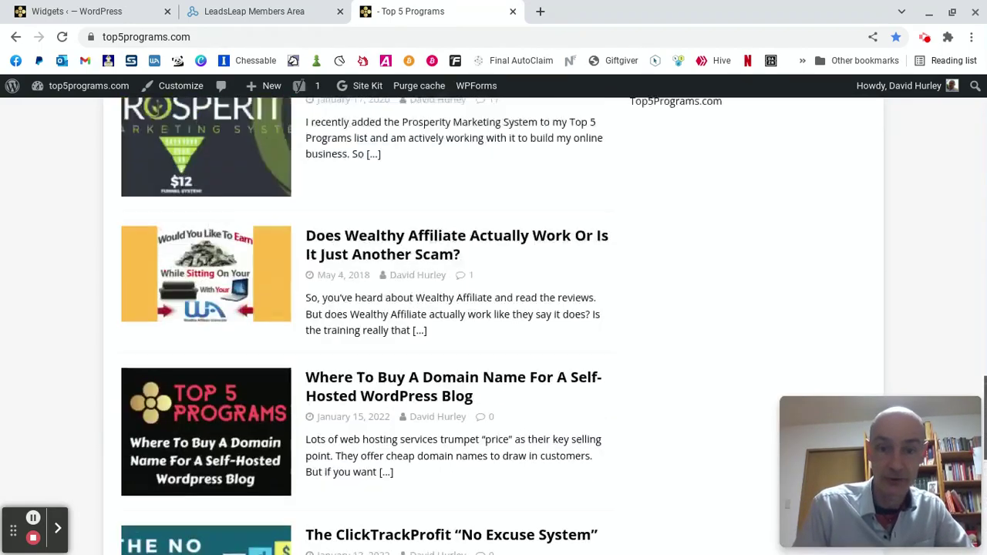
pyautogui.scroll(12, 493, 324)
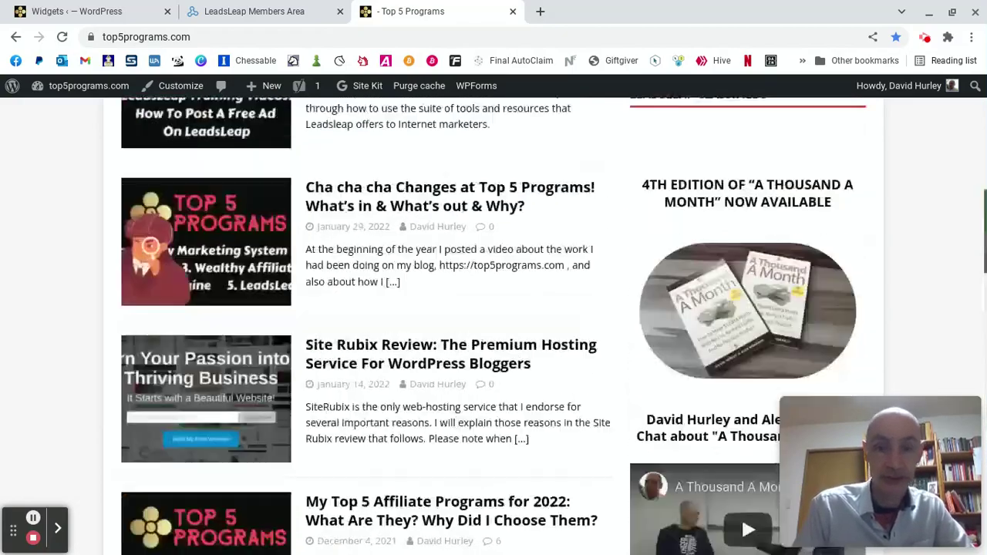
pyautogui.scroll(3, 366, 324)
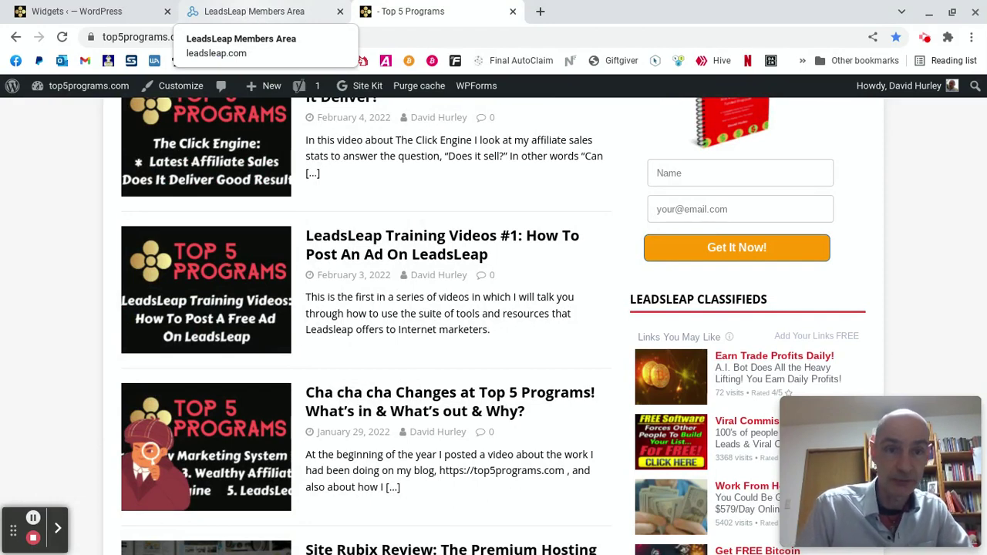
# - Close the LeadsLeap Widget Code window and open Money > PPC Earnings, showing $24.8 total
pyautogui.click(251, 11)
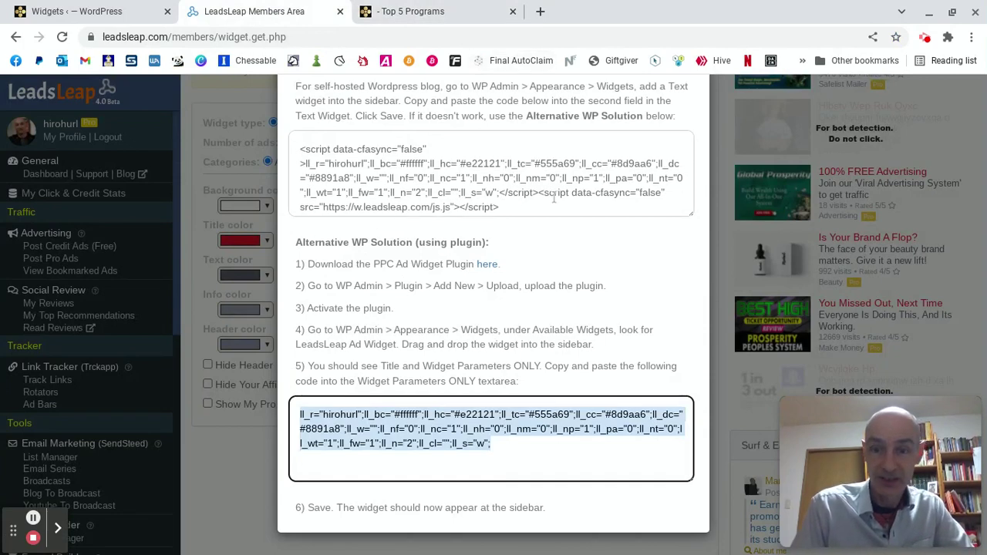
pyautogui.scroll(2, 551, 193)
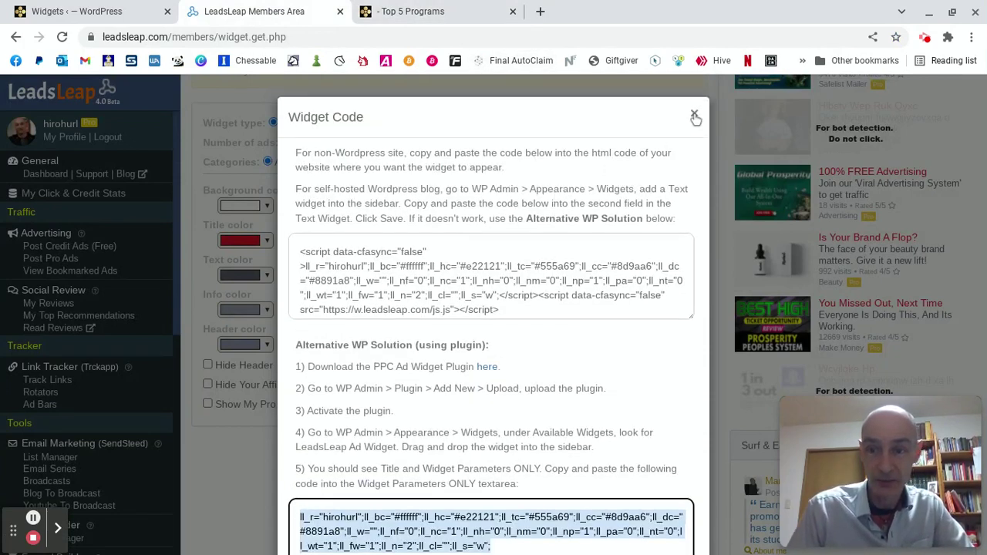
pyautogui.click(694, 115)
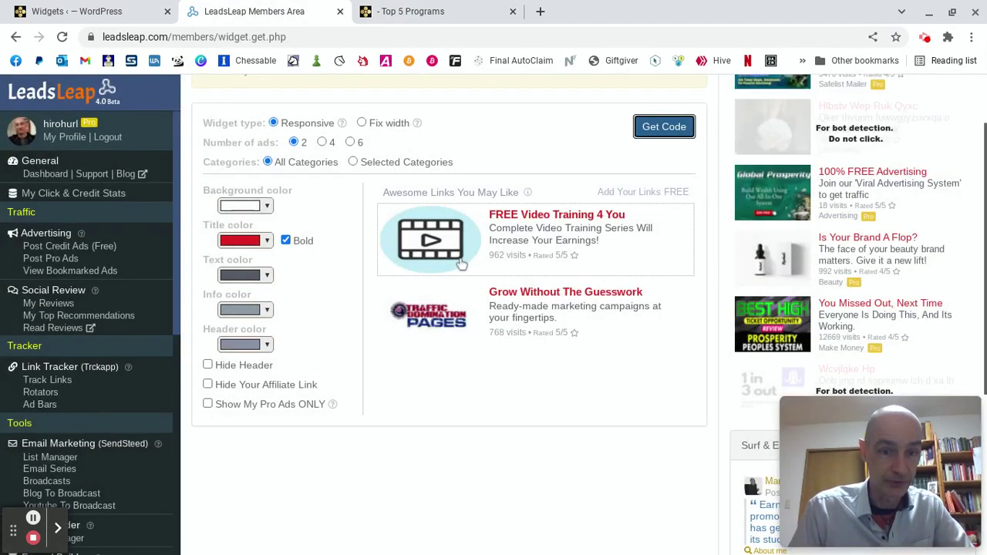
pyautogui.scroll(1, 460, 265)
pyautogui.scroll(-1, 468, 170)
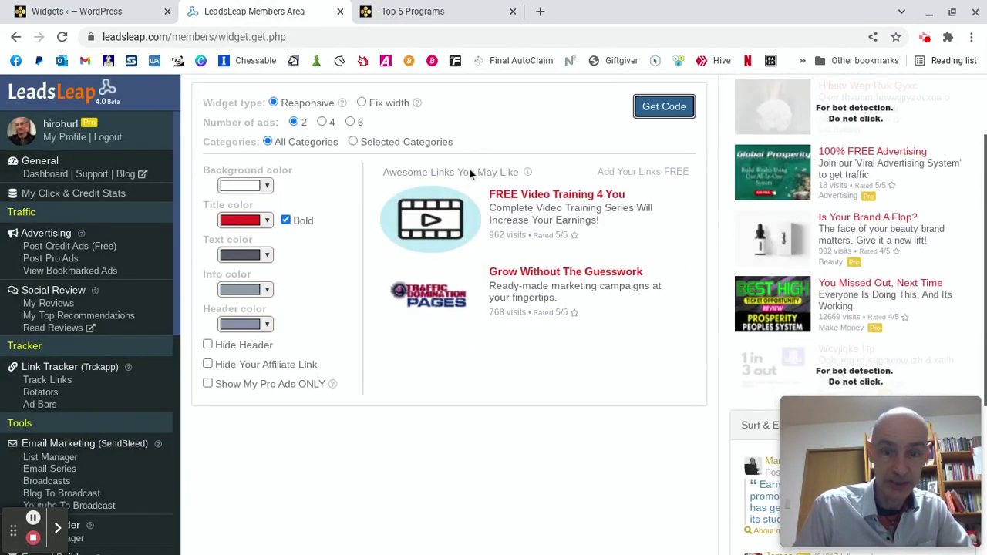
pyautogui.scroll(-1, 469, 170)
pyautogui.scroll(-2, 316, 322)
pyautogui.scroll(-1, 315, 323)
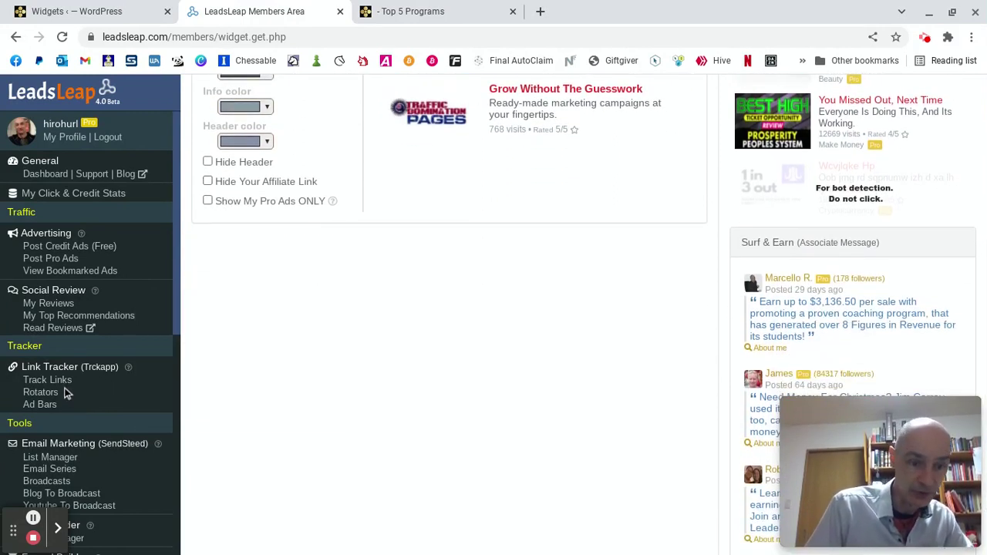
pyautogui.scroll(-3, 102, 394)
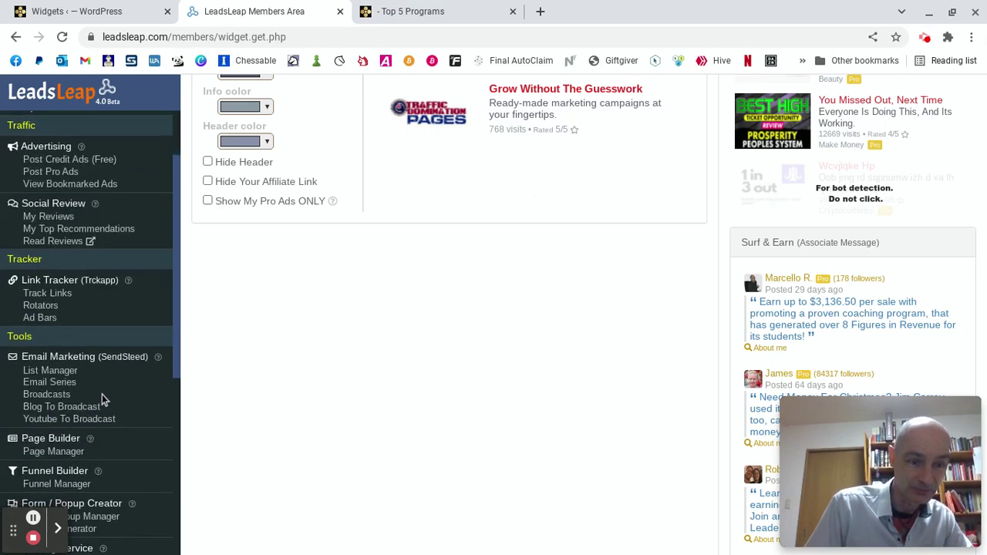
pyautogui.scroll(-10, 102, 394)
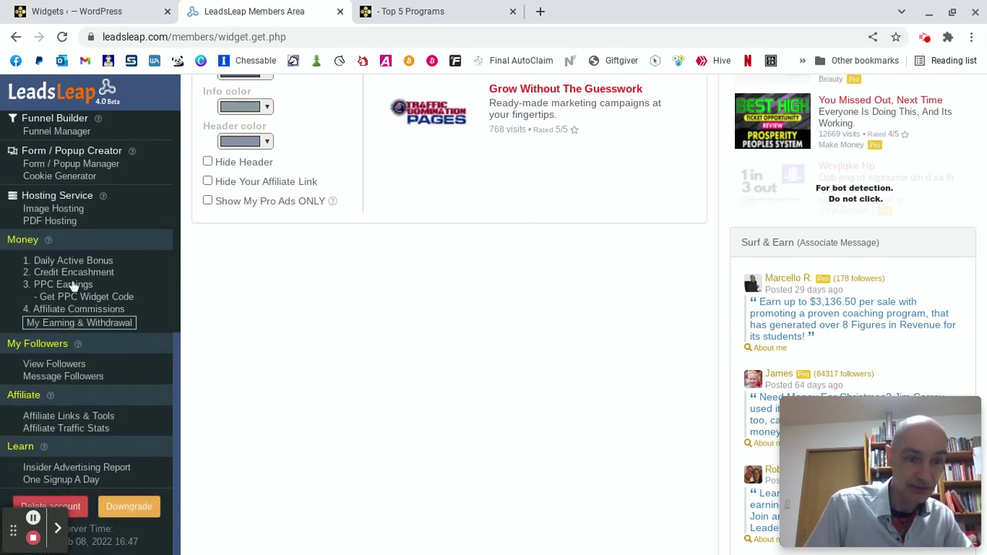
pyautogui.click(65, 285)
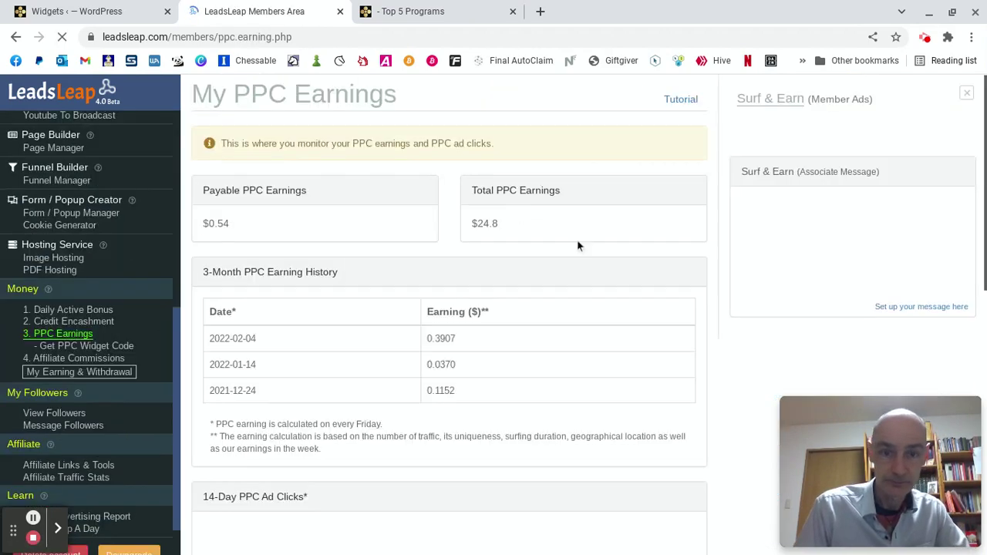
pyautogui.scroll(-2, 577, 246)
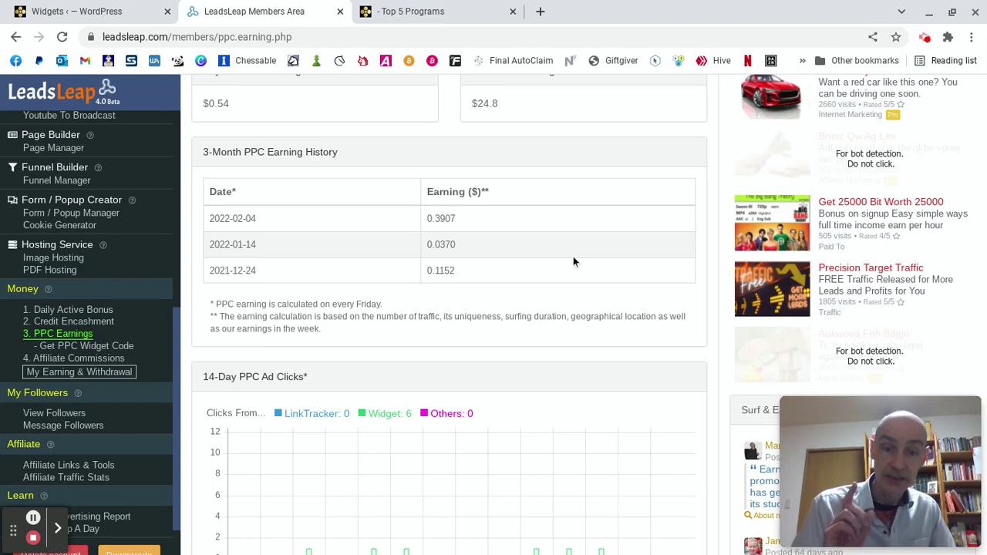
pyautogui.scroll(2, 573, 261)
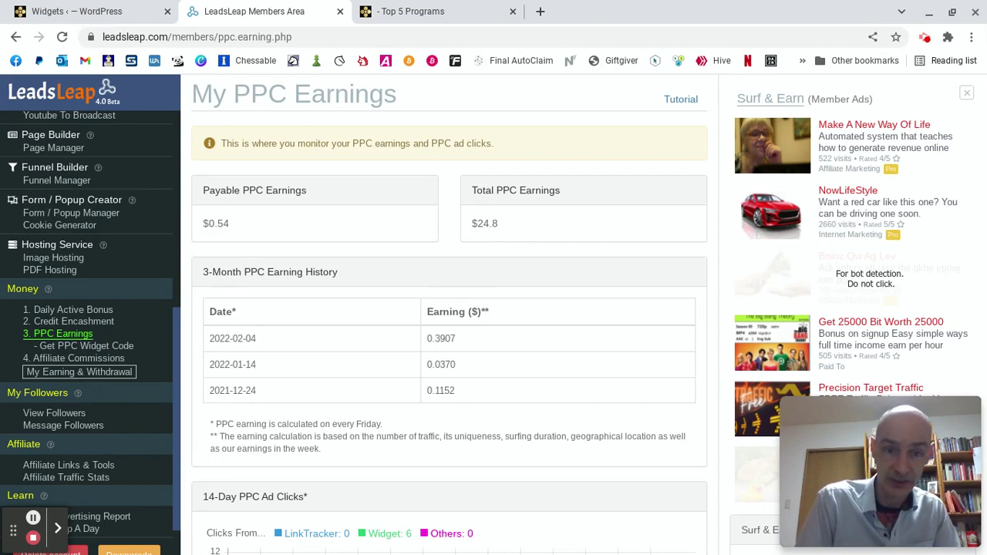
pyautogui.scroll(-2, 441, 205)
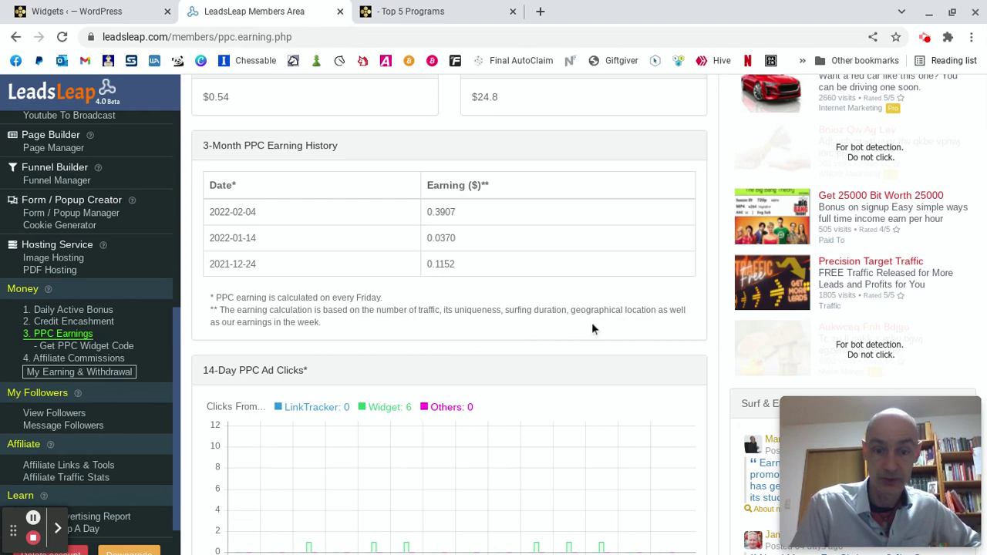
# - Review the 14-Day PPC Ad Clicks chart and Click Sources, then return to the top5programs.com blog
pyautogui.scroll(-4, 591, 325)
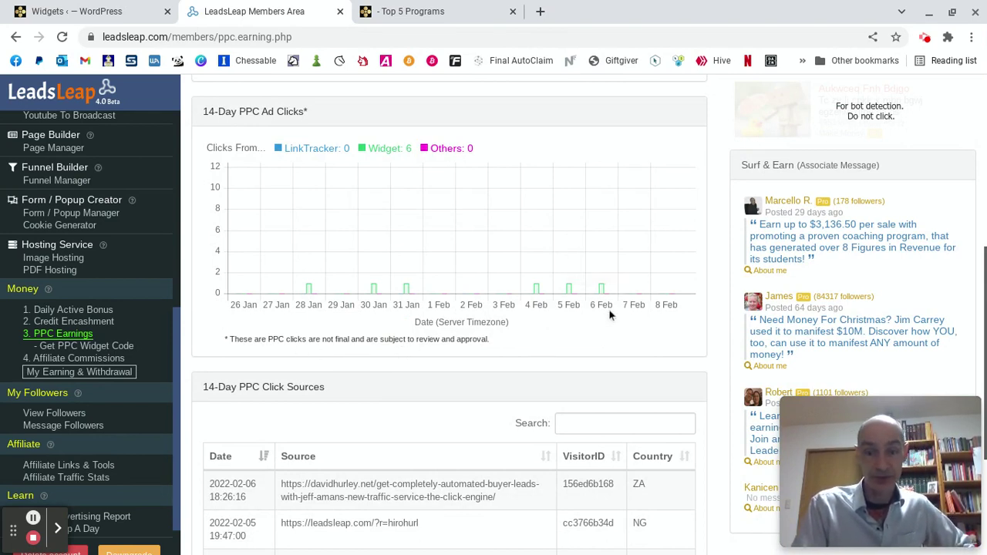
pyautogui.moveTo(605, 296)
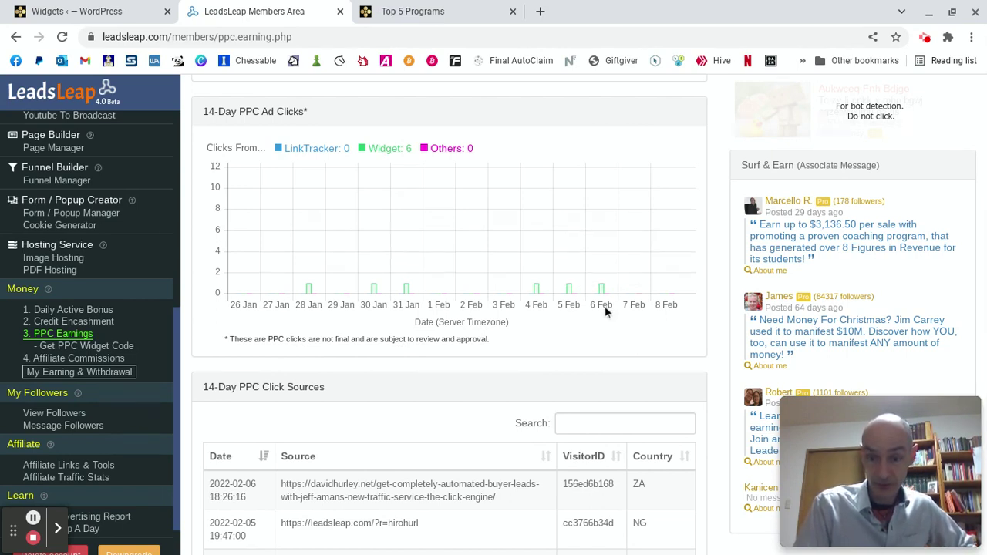
pyautogui.moveTo(571, 291)
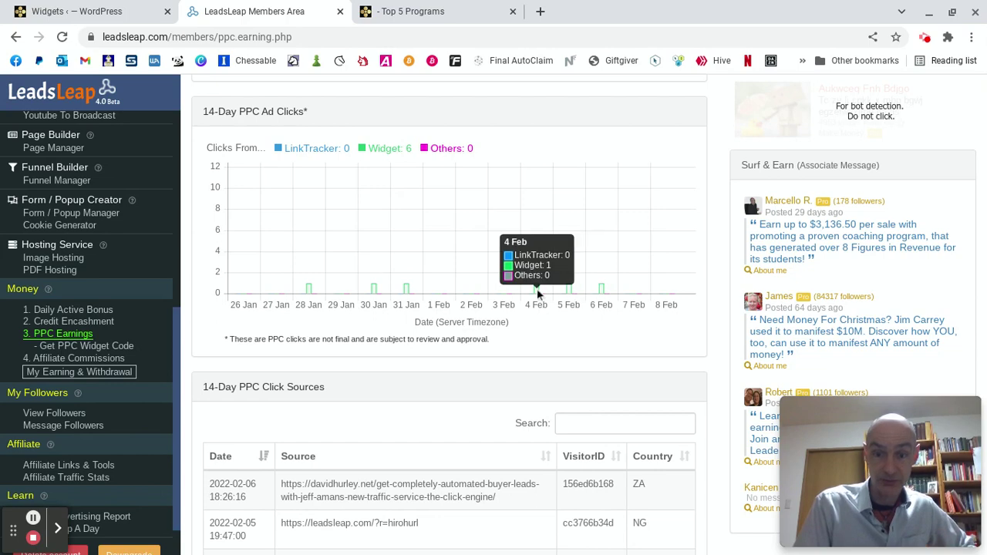
pyautogui.scroll(-2, 610, 330)
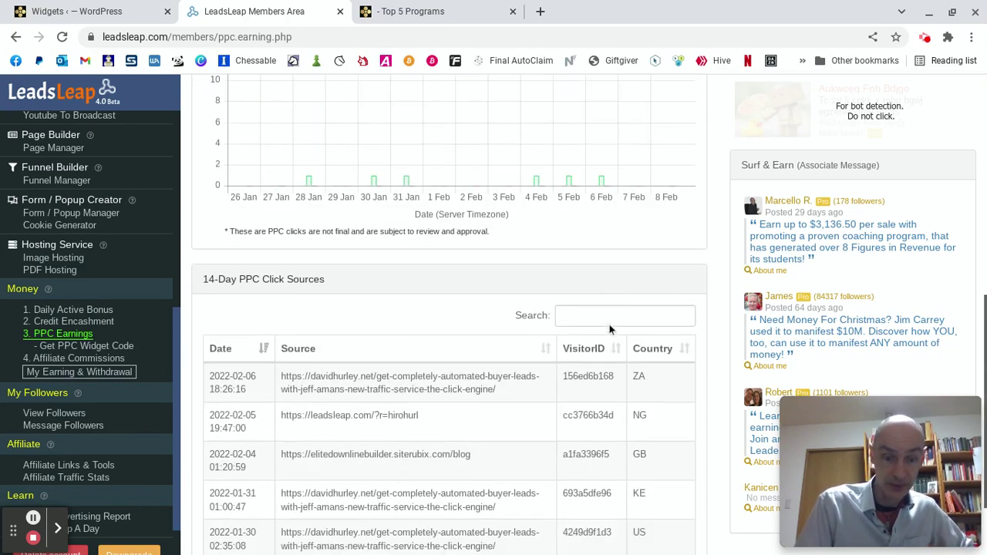
pyautogui.scroll(-1, 399, 299)
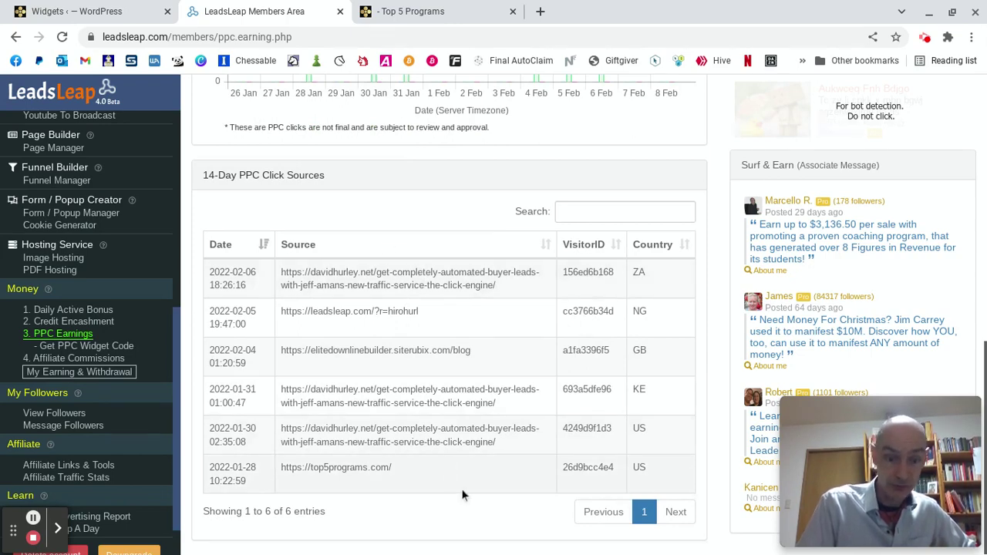
pyautogui.scroll(8, 463, 495)
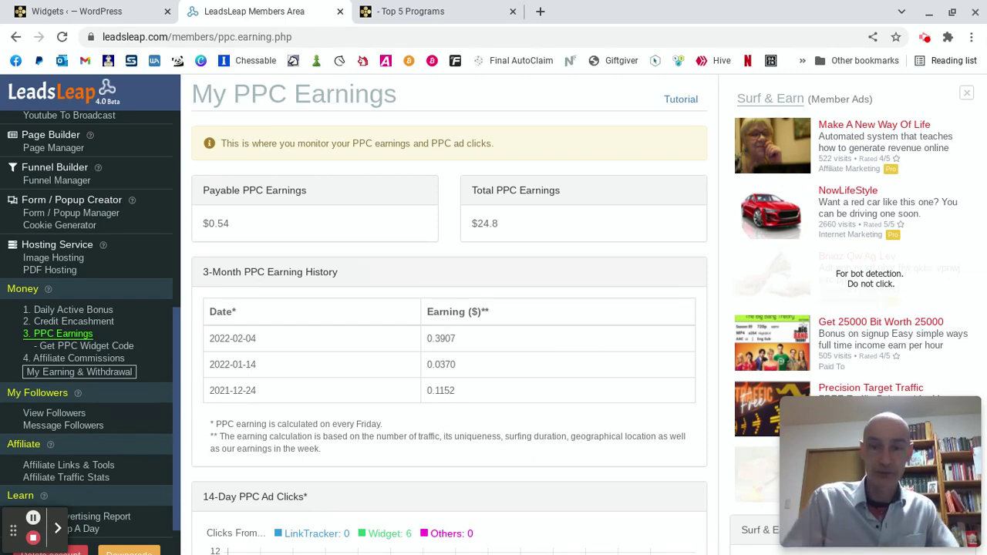
pyautogui.click(401, 11)
pyautogui.scroll(6, 472, 270)
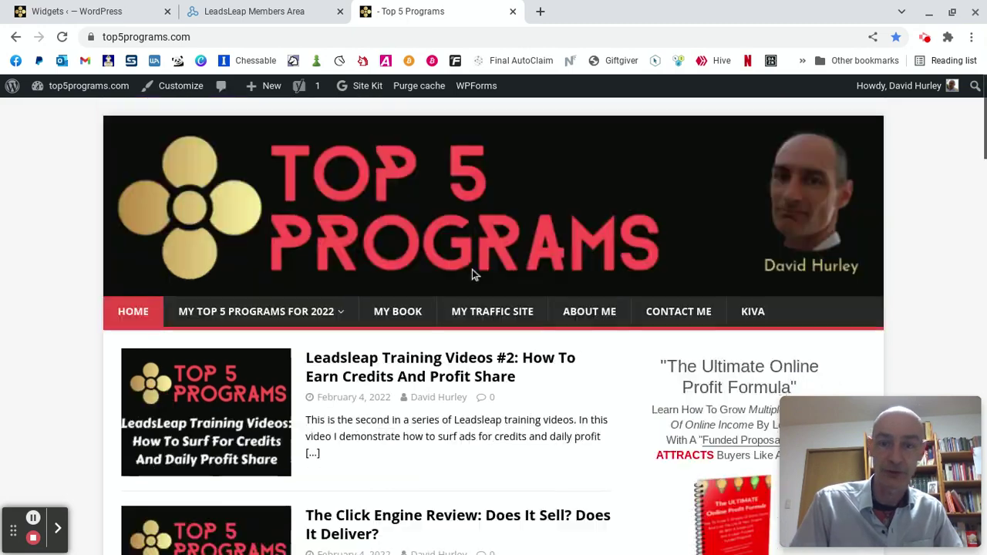